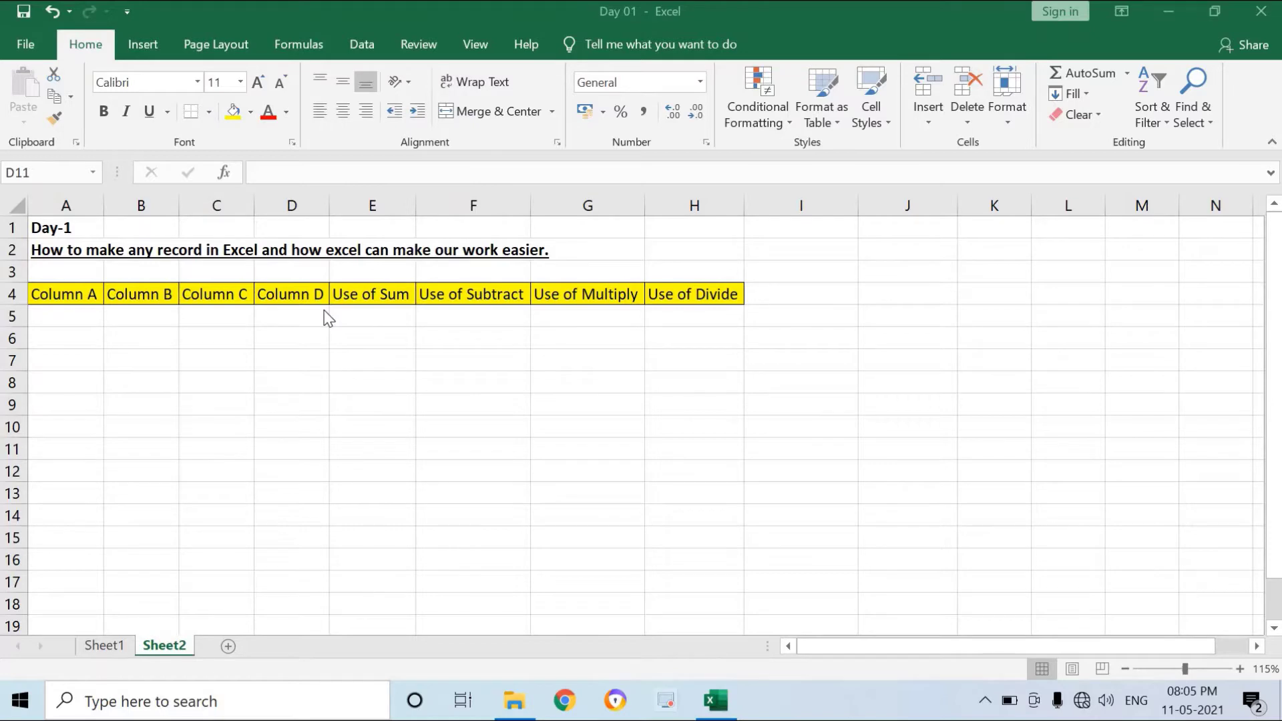
# Enter 450, 650, 250 and 400 into A6:A9
pyautogui.click(69, 333)
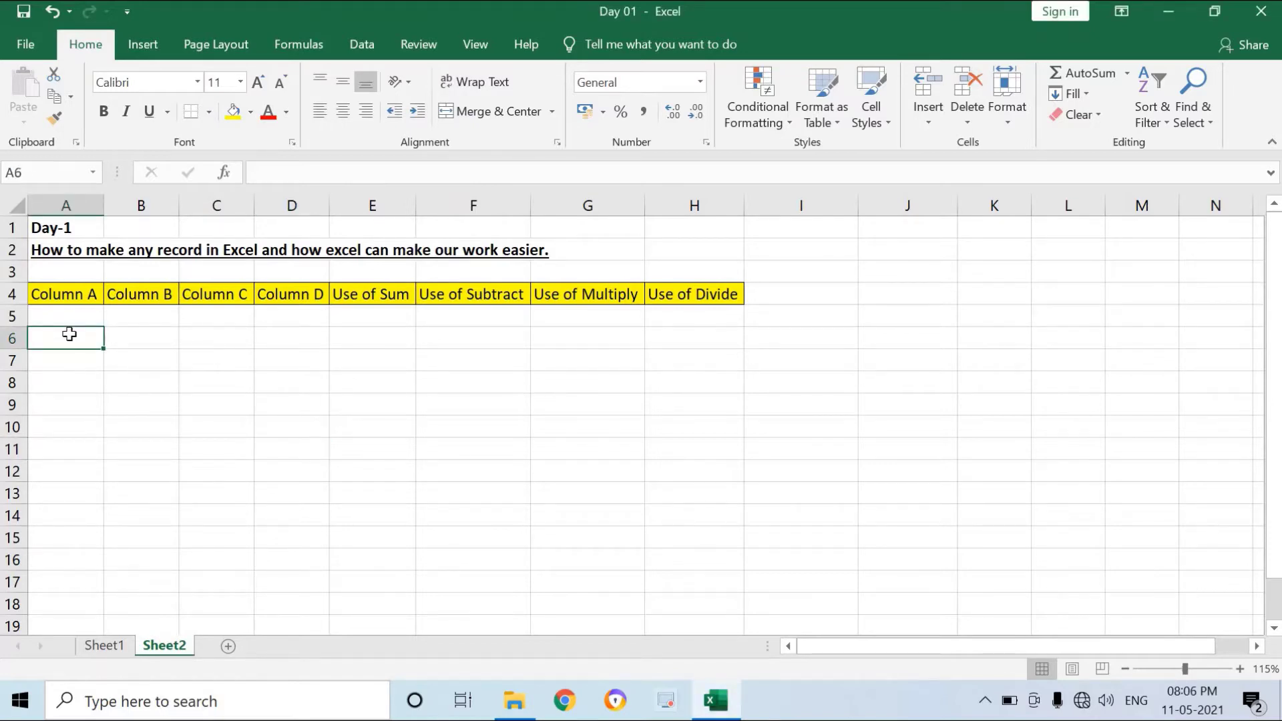
pyautogui.write('450')
pyautogui.press('Return')
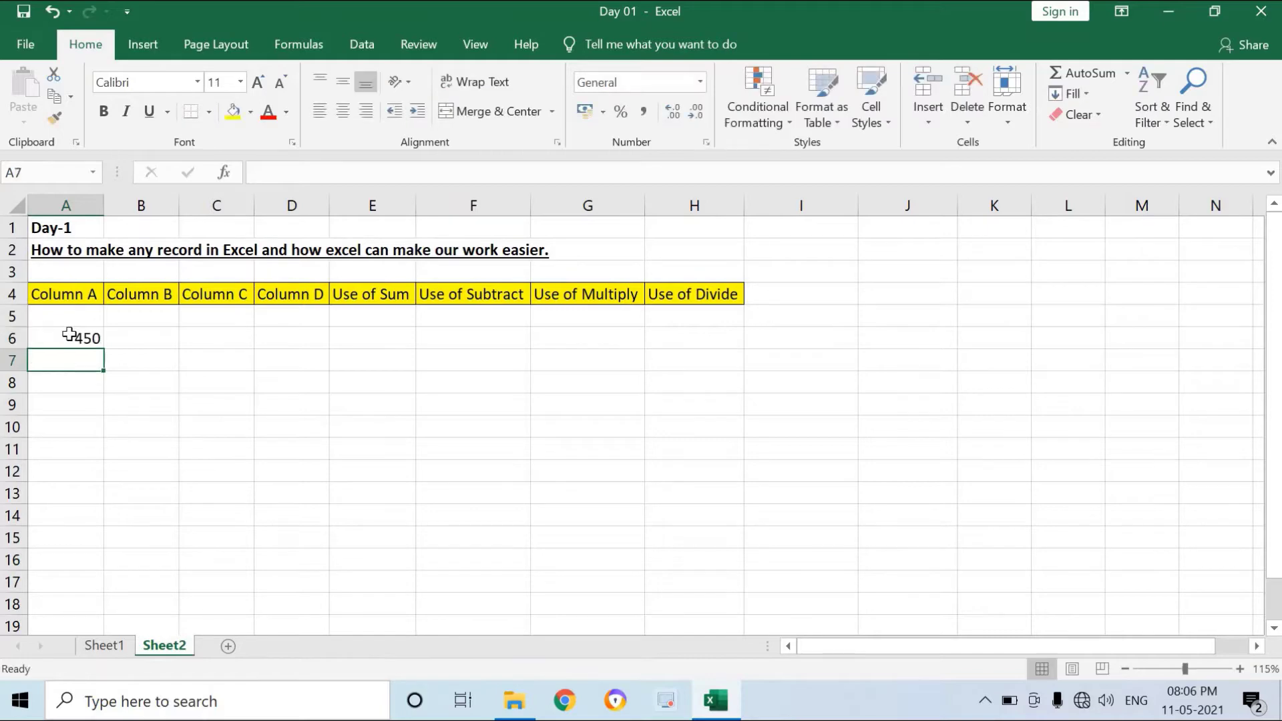
pyautogui.write('650')
pyautogui.press('Return')
pyautogui.write('250')
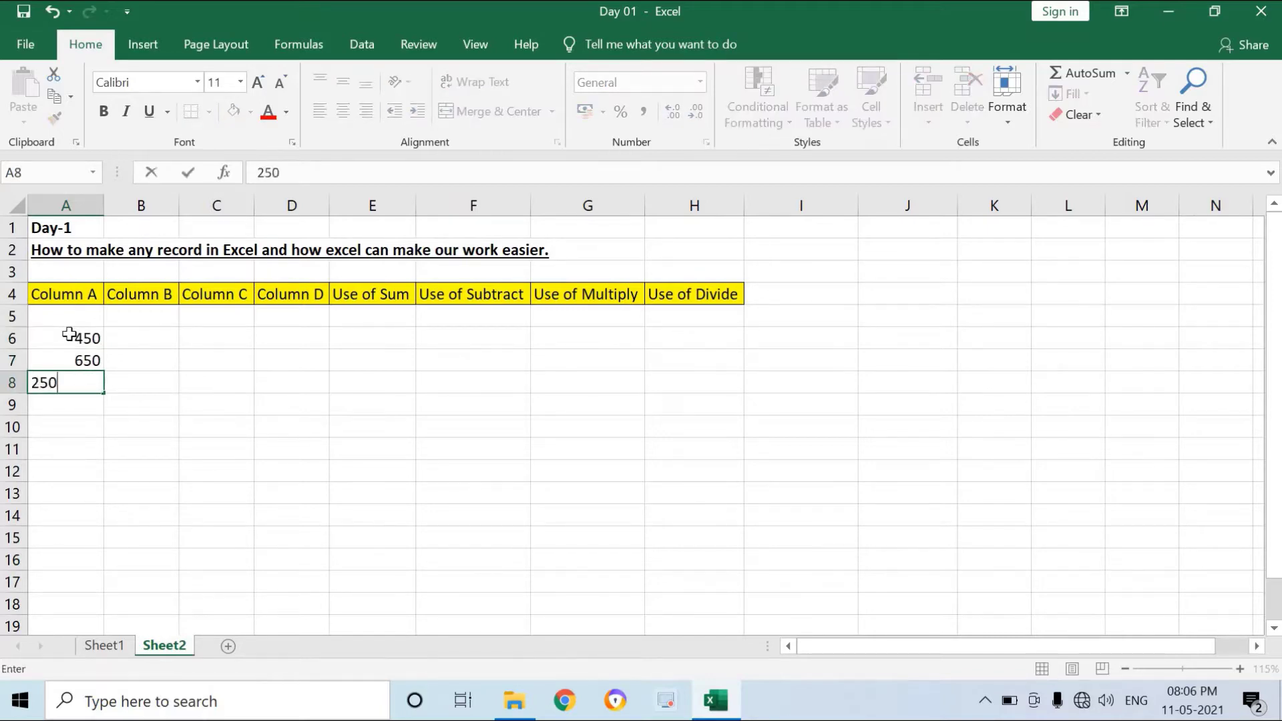
pyautogui.press('Return')
pyautogui.write('400')
pyautogui.press('Up')
pyautogui.press('Up')
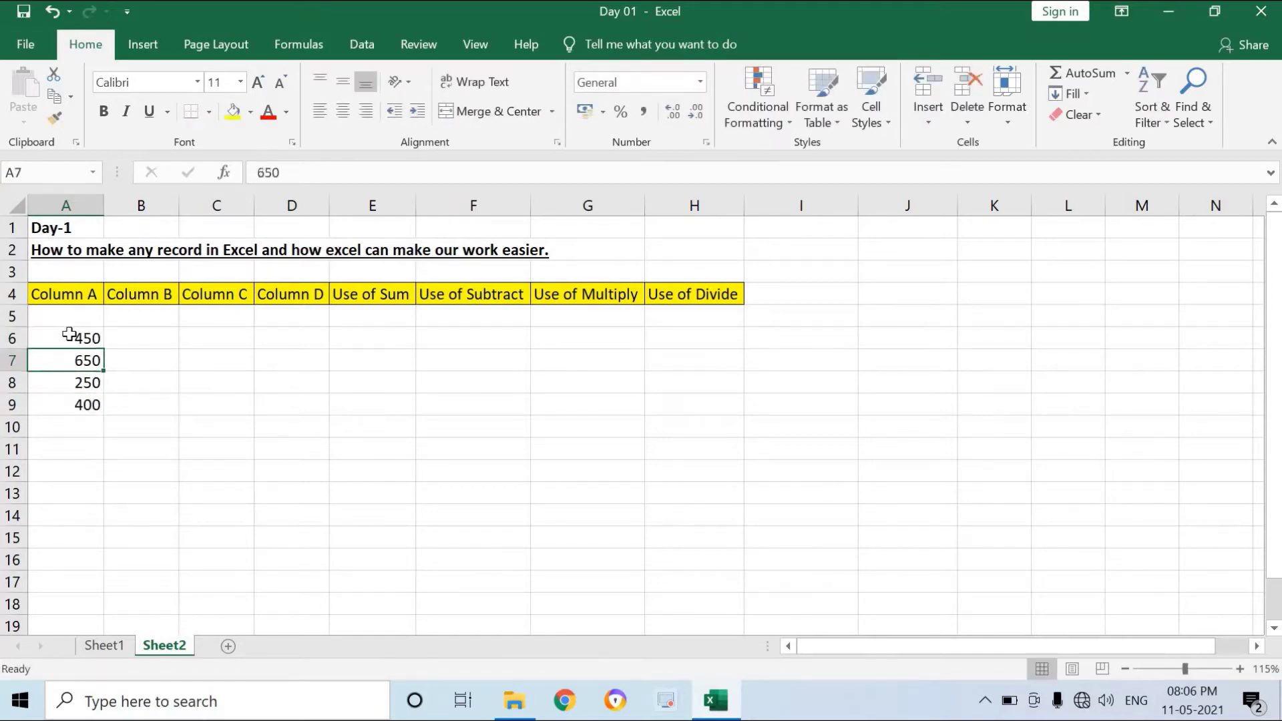
pyautogui.press('Up')
pyautogui.press('Up')
# Fill column B rows 6–9 with 250, 250, 300 and 120
pyautogui.press('Right')
pyautogui.press('Down')
pyautogui.write('25')
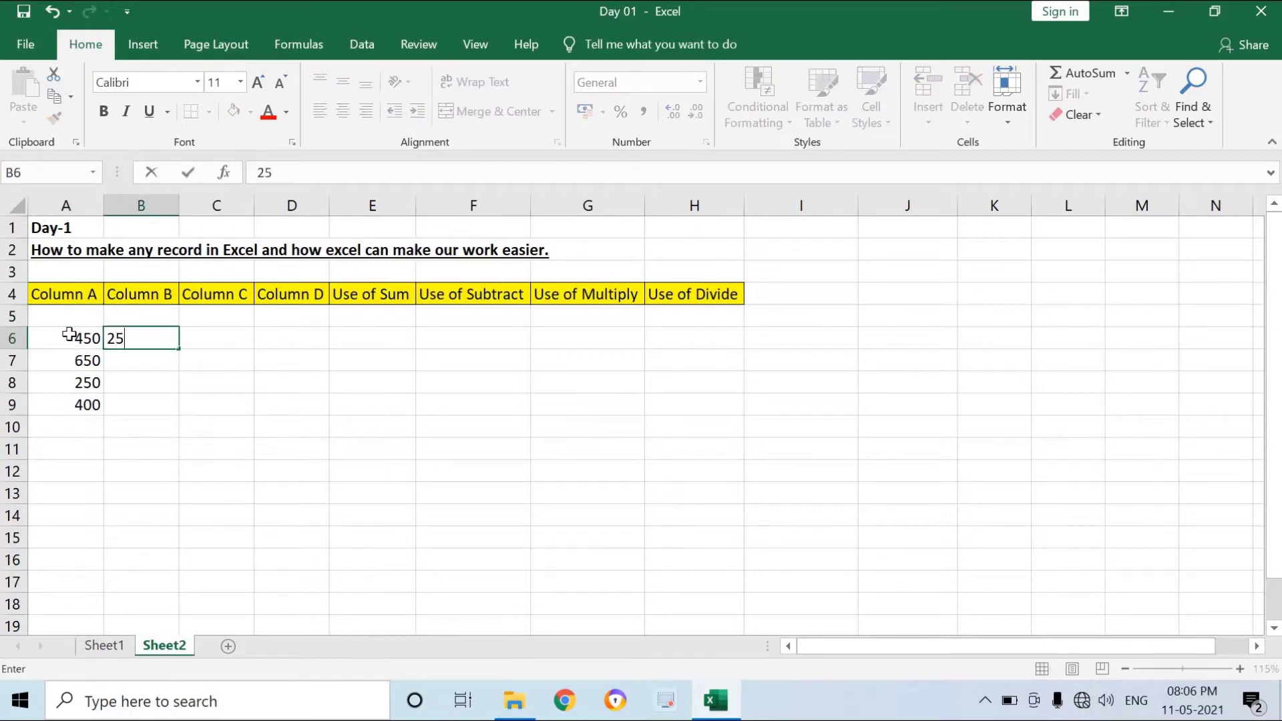
pyautogui.write('0')
pyautogui.press('Return')
pyautogui.write('250')
pyautogui.press('Return')
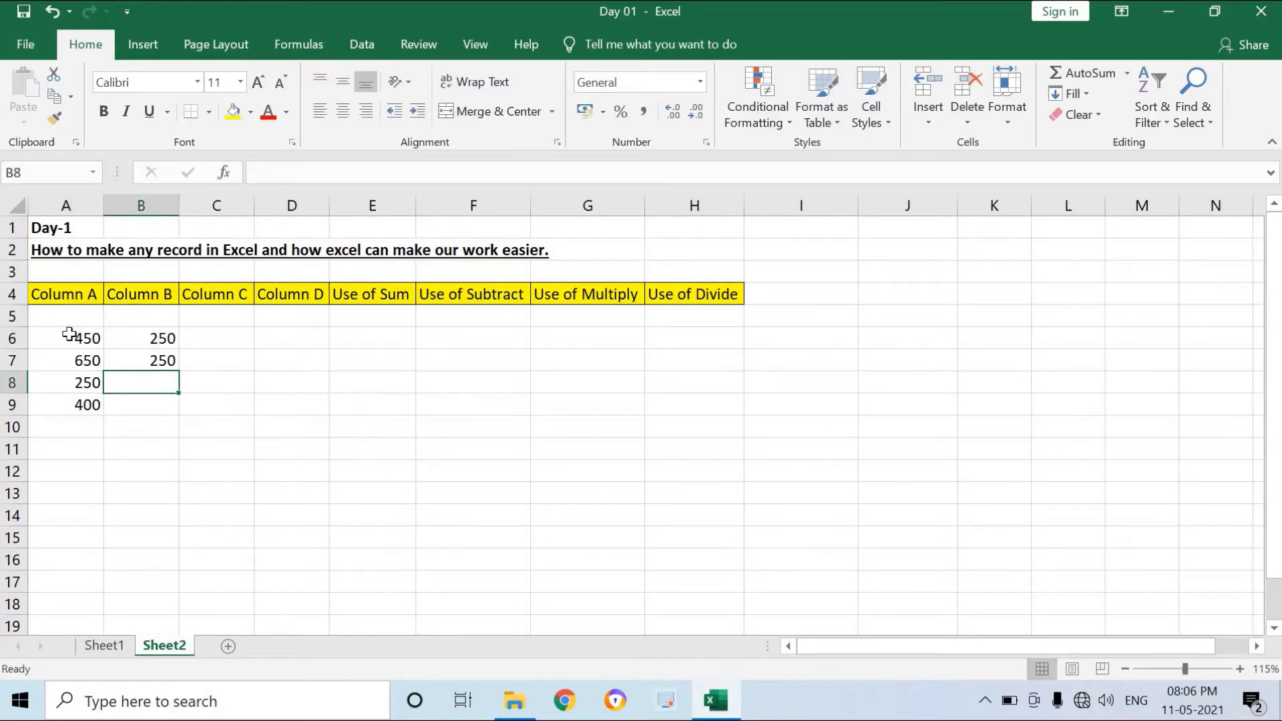
pyautogui.write('300')
pyautogui.press('Return')
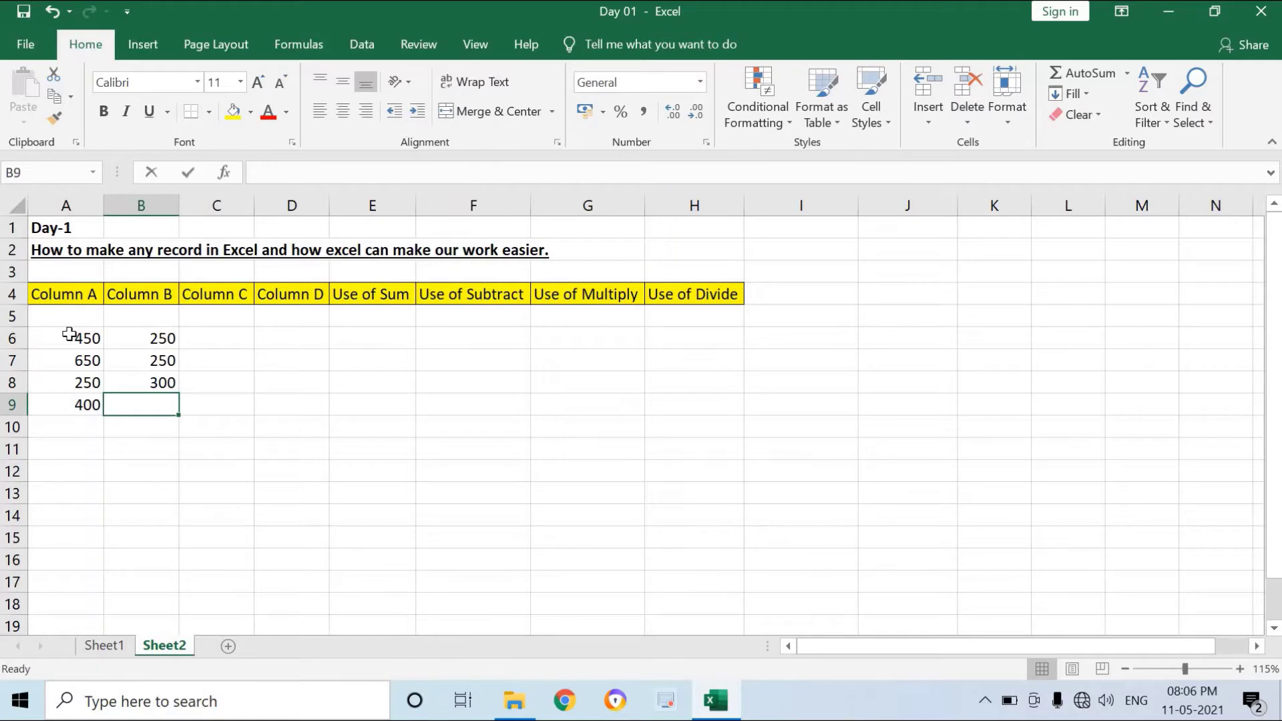
pyautogui.write('120')
pyautogui.press('Return')
pyautogui.press('Up')
pyautogui.press('Up')
pyautogui.press('Up')
pyautogui.press('Up')
# Enter 25, 25, 25 and 23 into C6:C9
pyautogui.press('Right')
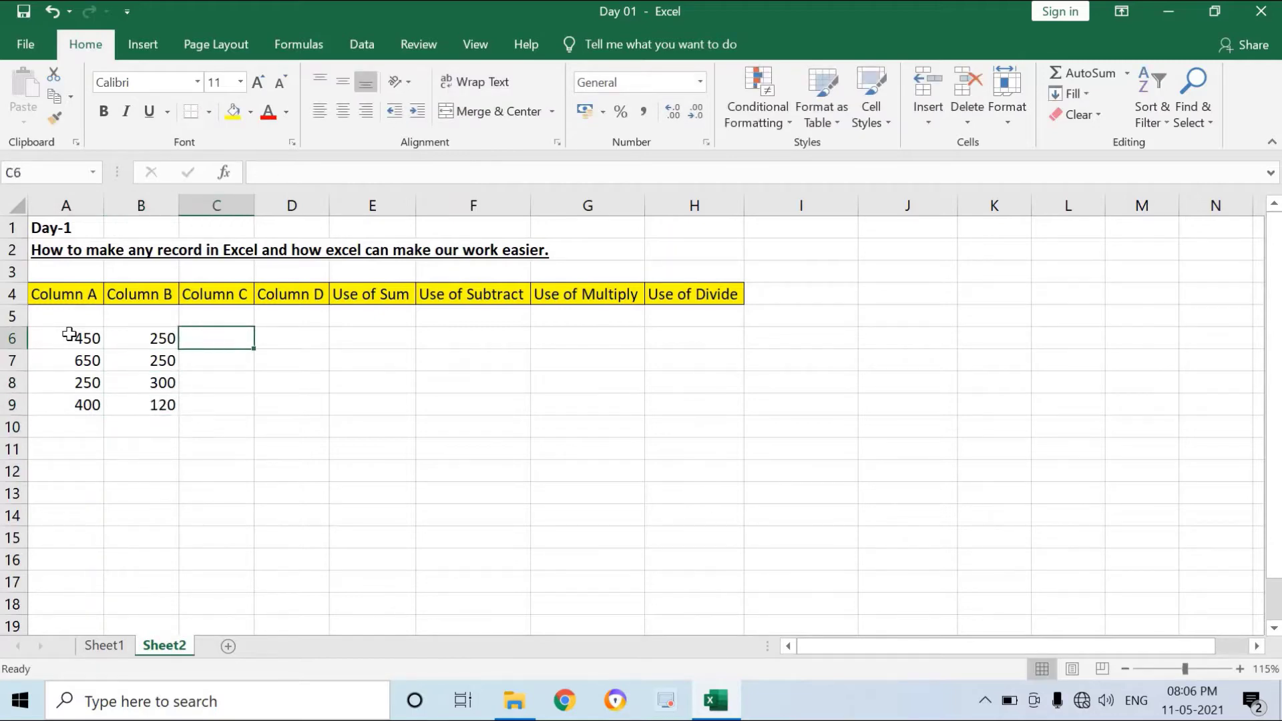
pyautogui.write('25')
pyautogui.press('Return')
pyautogui.write('25')
pyautogui.press('Return')
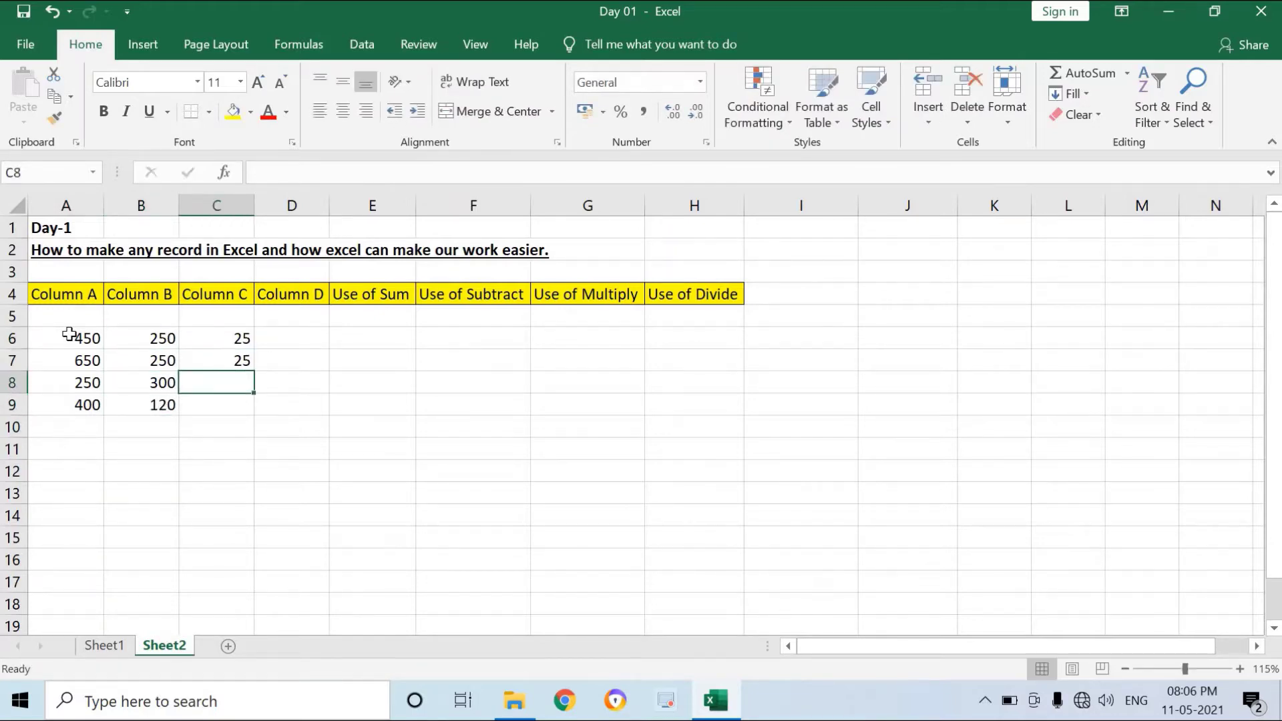
pyautogui.write('25')
pyautogui.press('Return')
pyautogui.write('23')
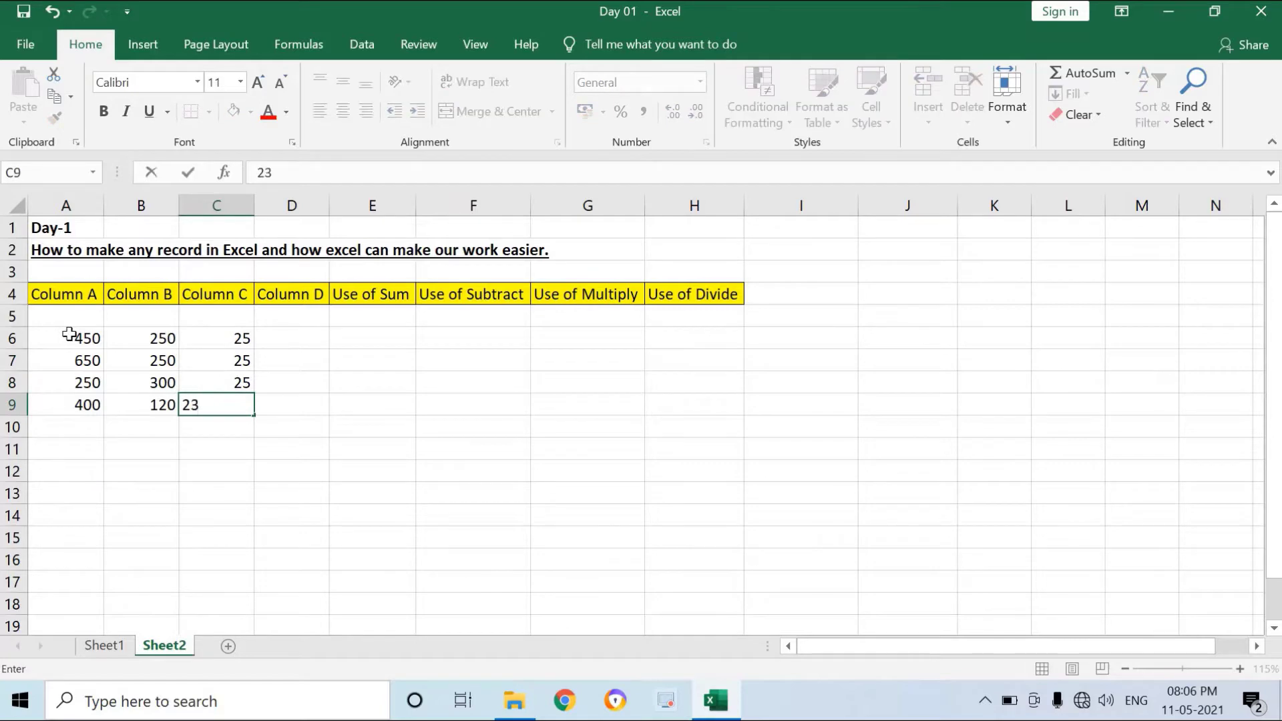
pyautogui.press('Up')
pyautogui.press('Up')
pyautogui.press('Up')
# Enter 4, 5, 6 and 5 into D6:D9
pyautogui.press('Right')
pyautogui.write('4')
pyautogui.press('Return')
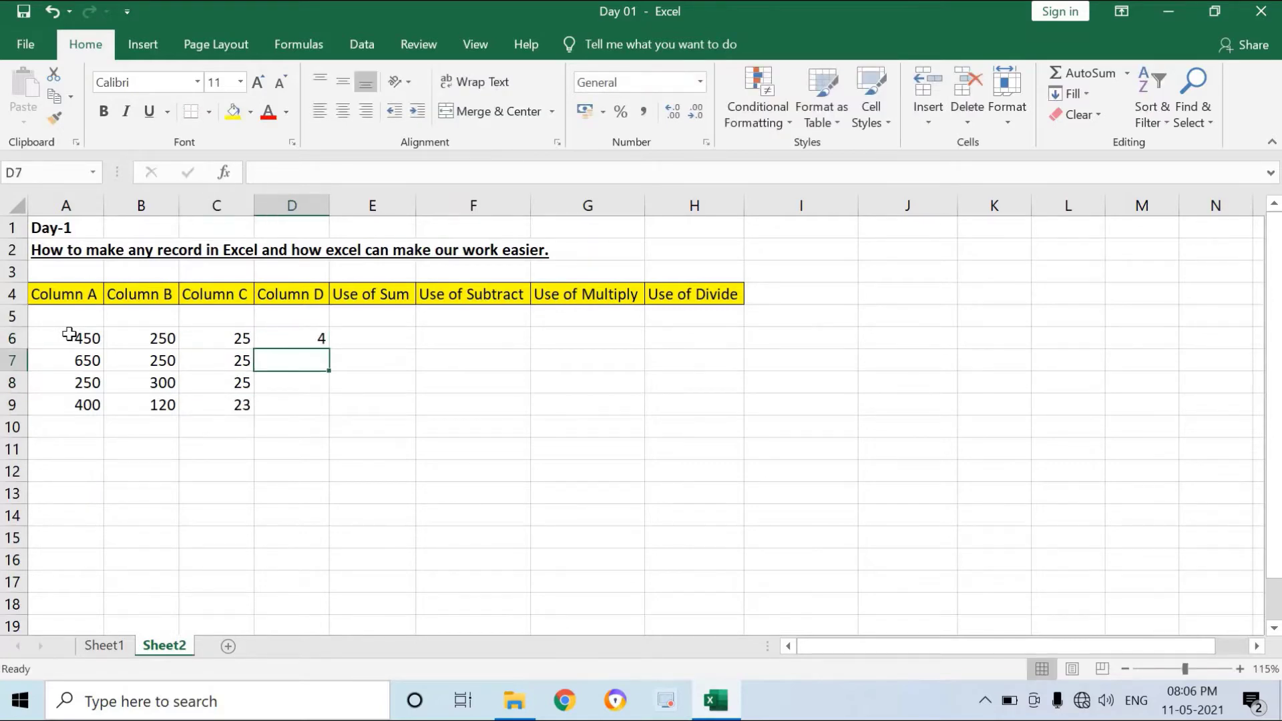
pyautogui.write('5')
pyautogui.press('Return')
pyautogui.write('6')
pyautogui.press('Return')
pyautogui.write('5')
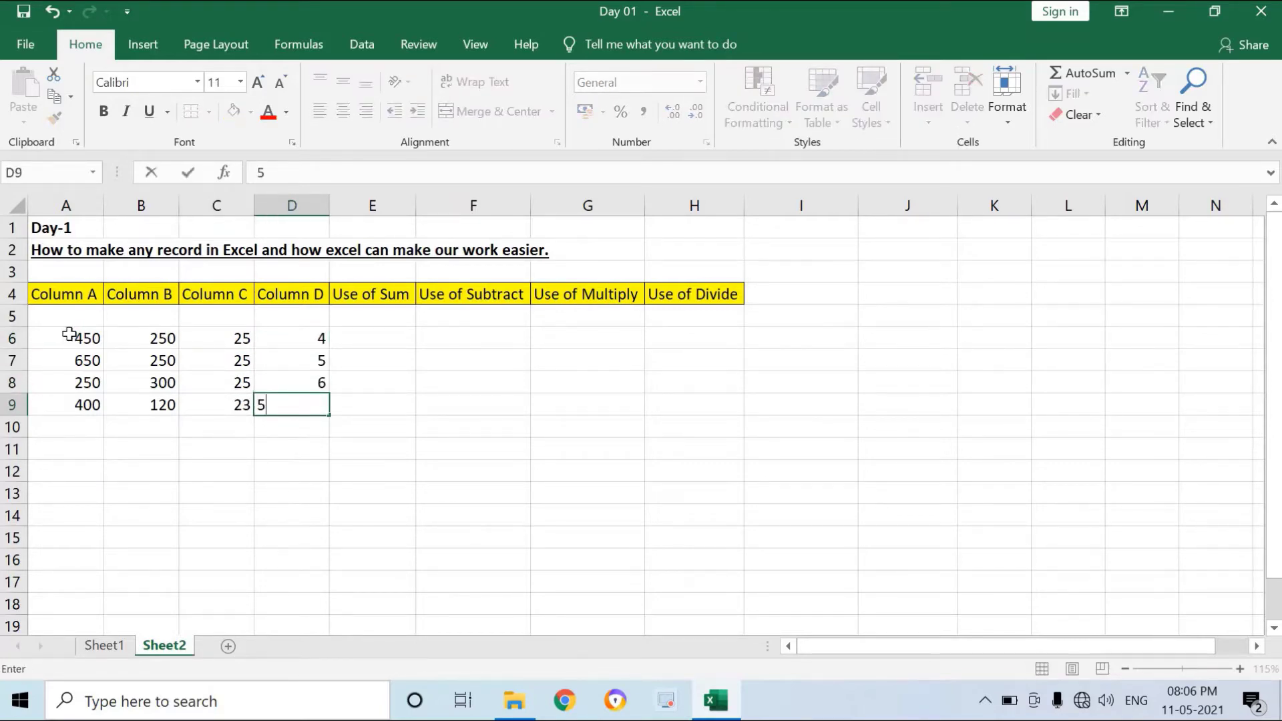
pyautogui.press('Return')
pyautogui.press('Up')
pyautogui.press('Up')
pyautogui.press('Up')
pyautogui.press('Up')
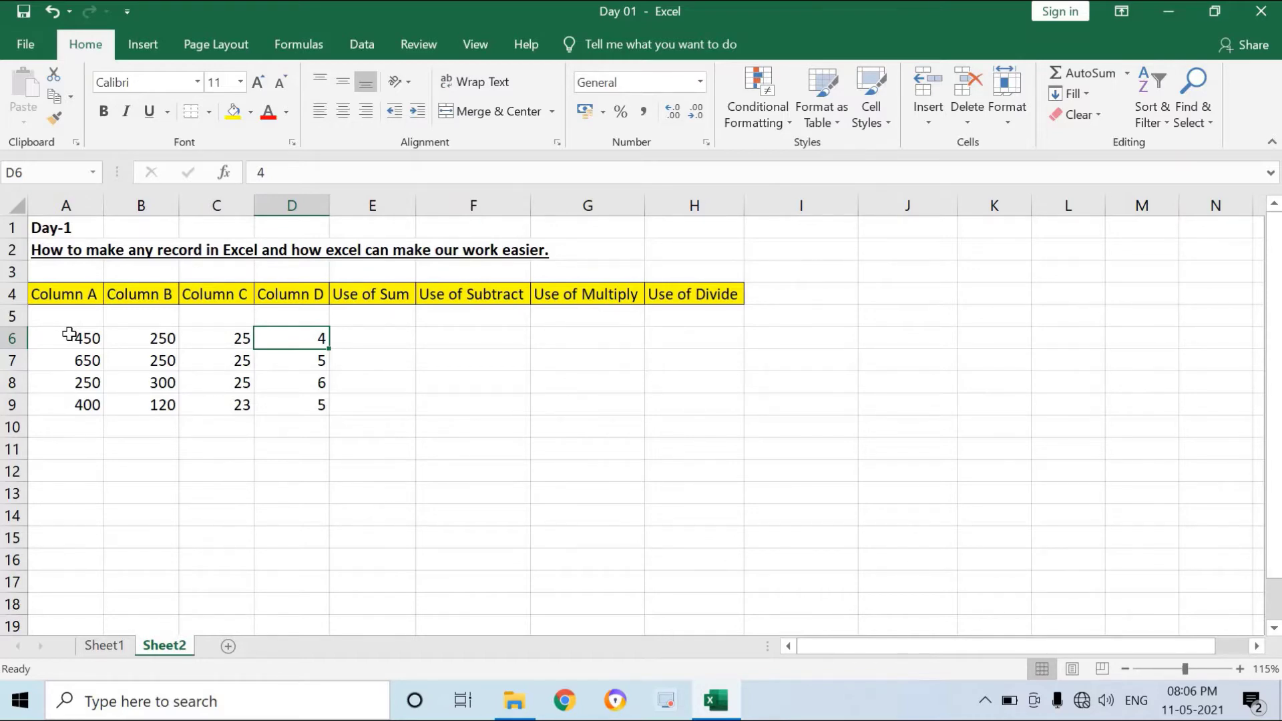
pyautogui.press('Right')
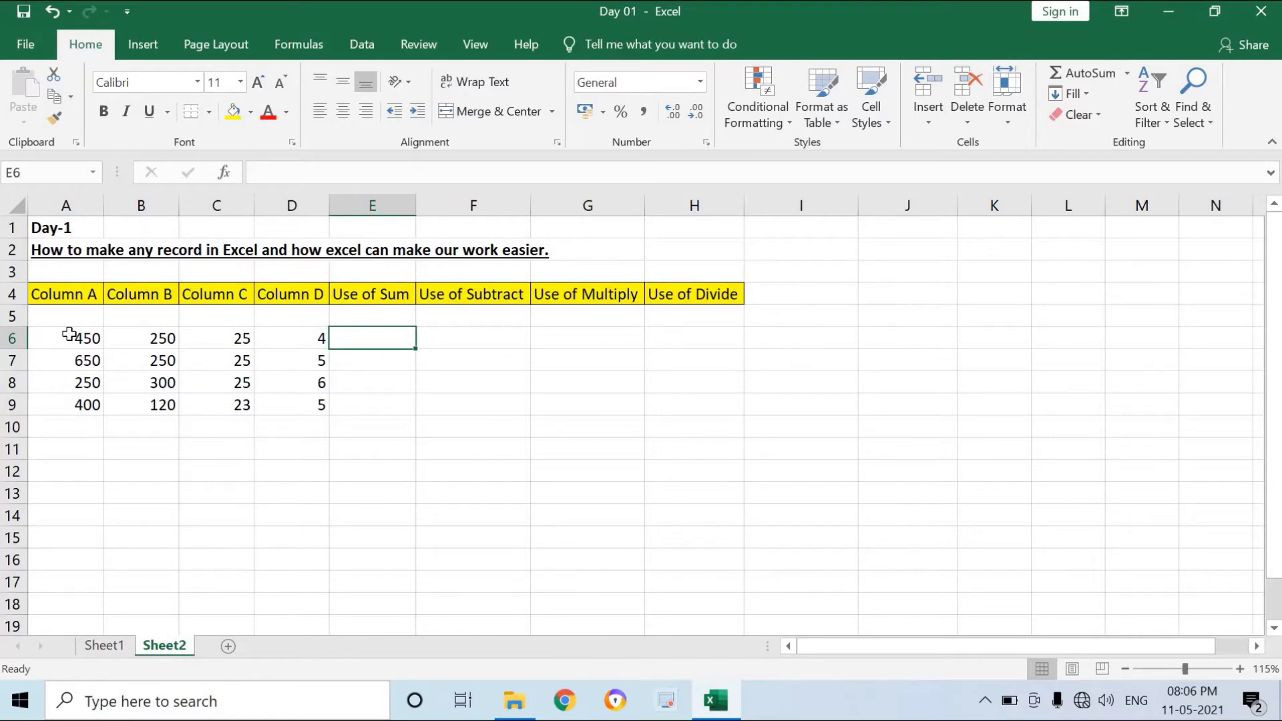
# Build =sum(A6+B6+C6+D6) in E6 with arrow-key references, giving 729
pyautogui.write('=')
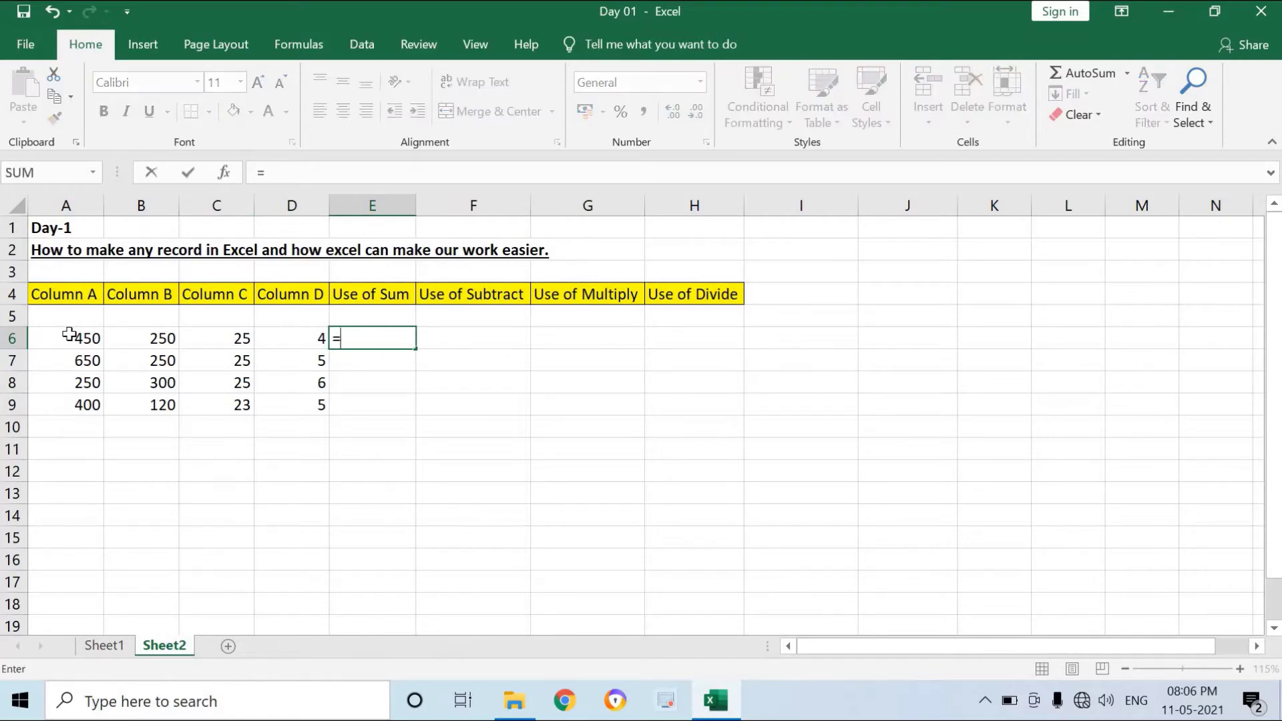
pyautogui.write('su')
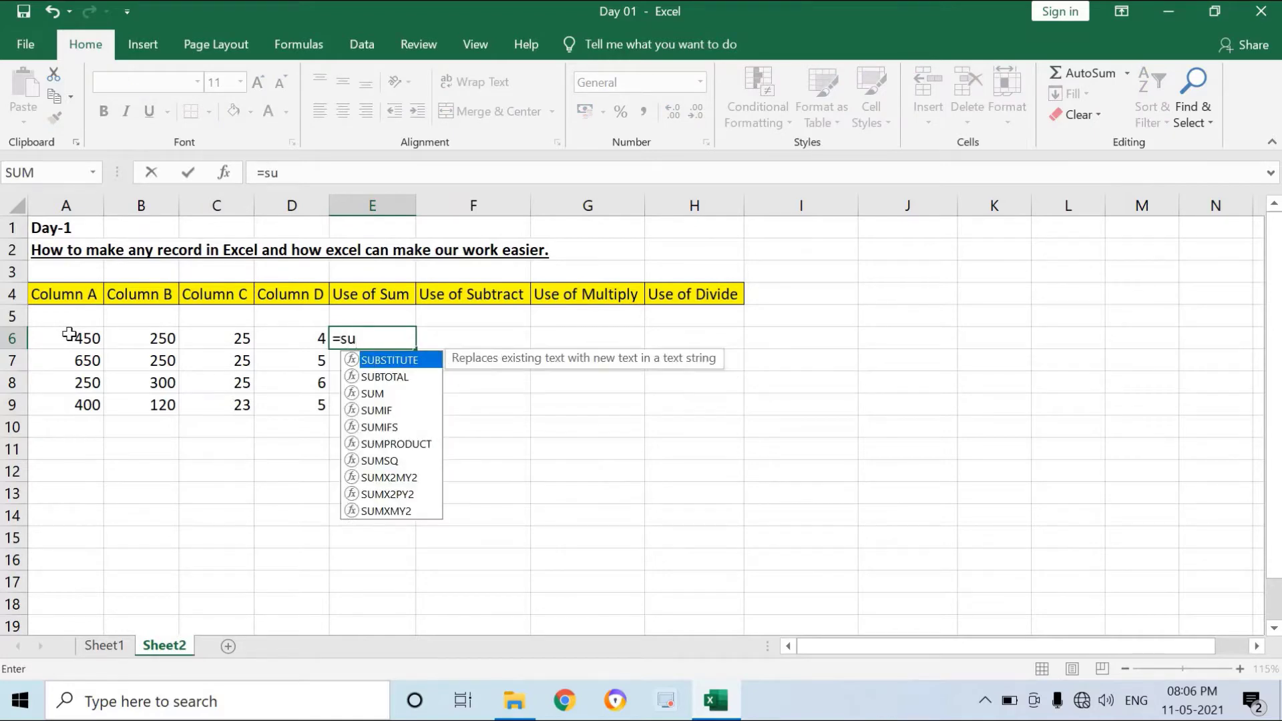
pyautogui.write('m')
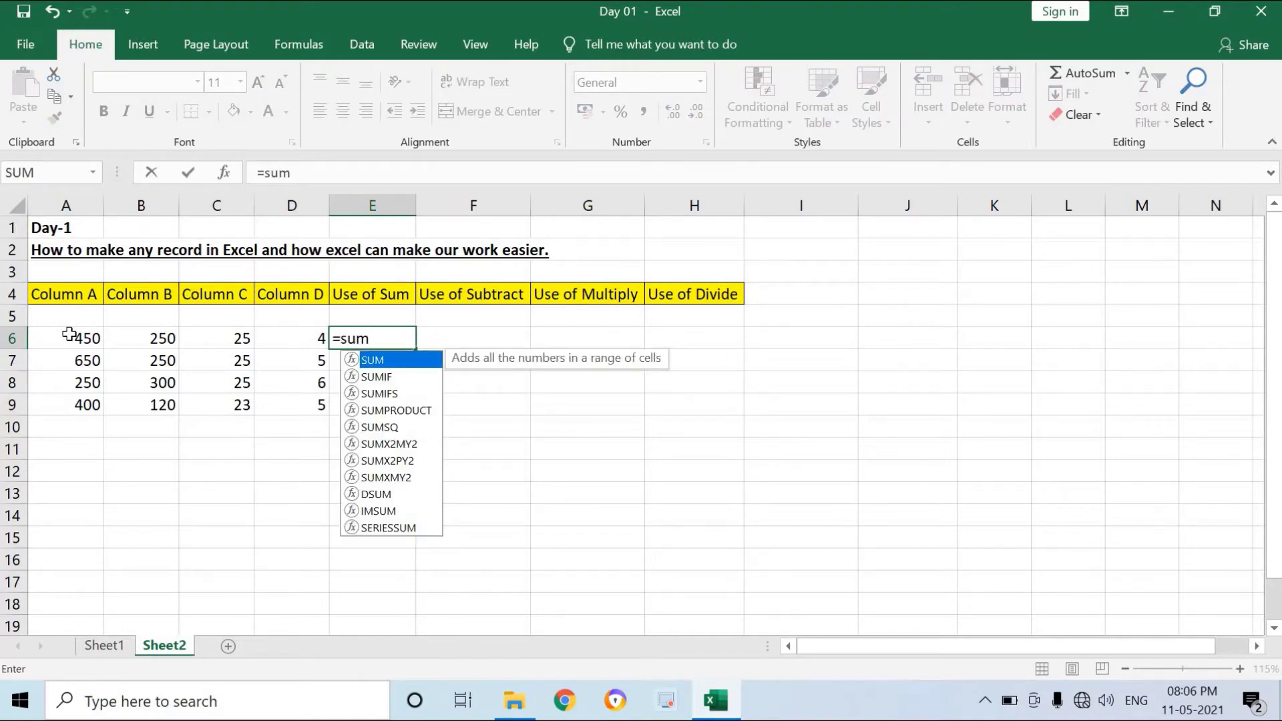
pyautogui.write('(')
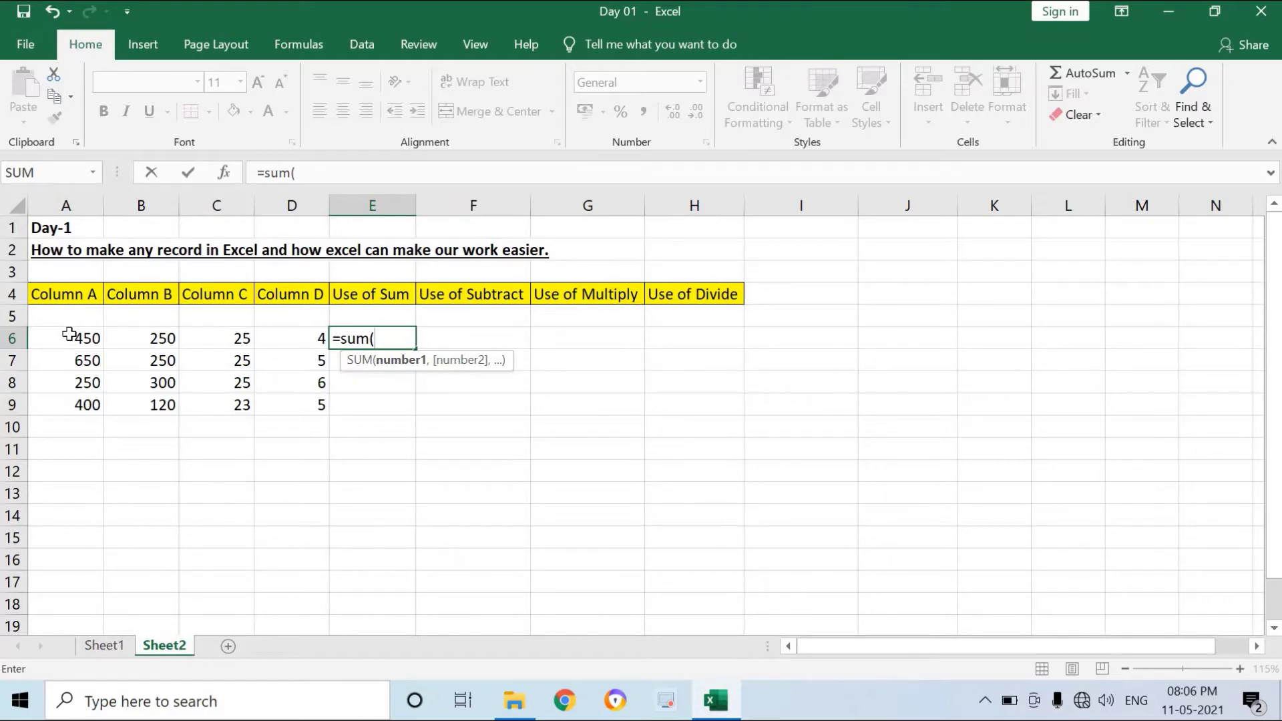
pyautogui.press('Left')
pyautogui.press('Left')
pyautogui.press('Left')
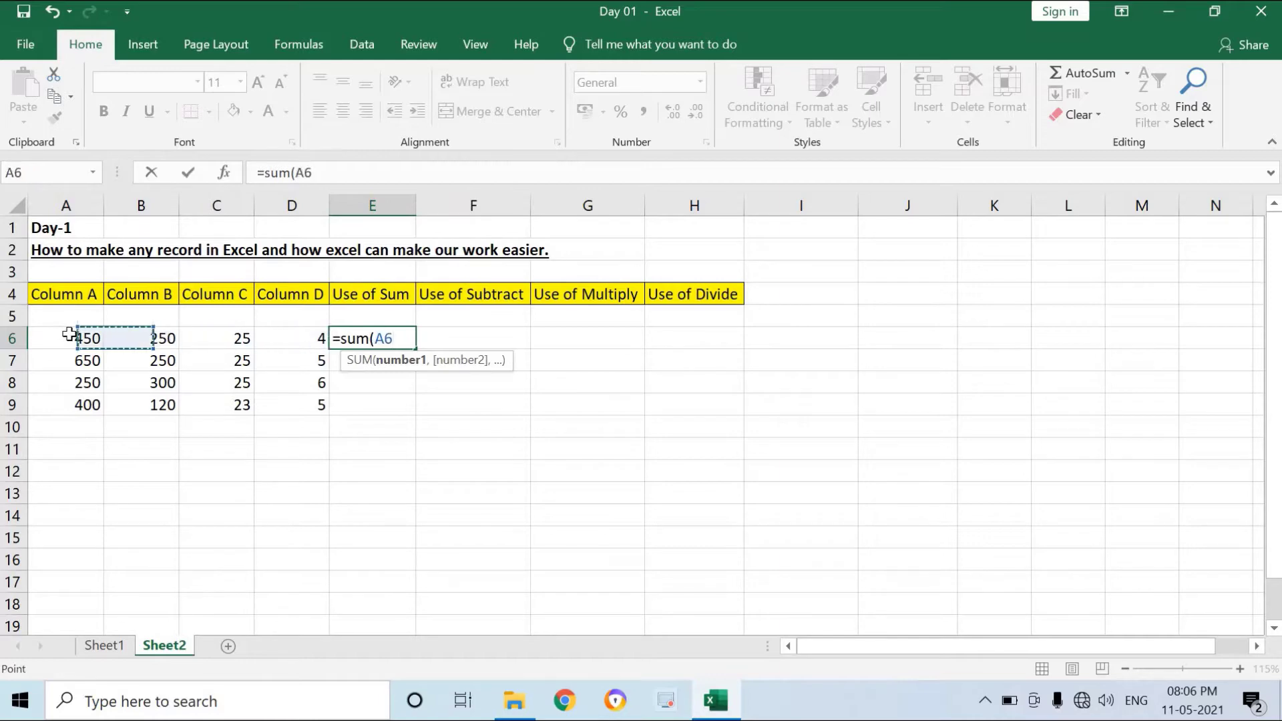
pyautogui.press('Left')
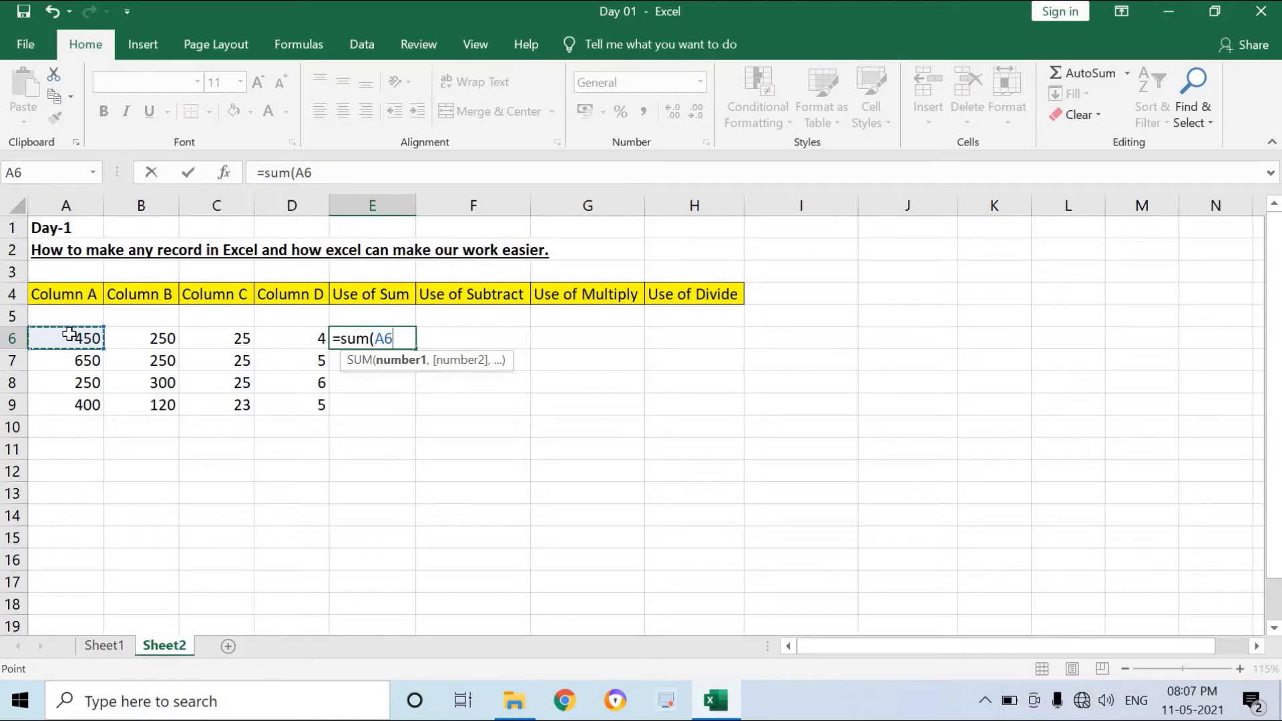
pyautogui.write('+')
pyautogui.press('Left')
pyautogui.press('Left')
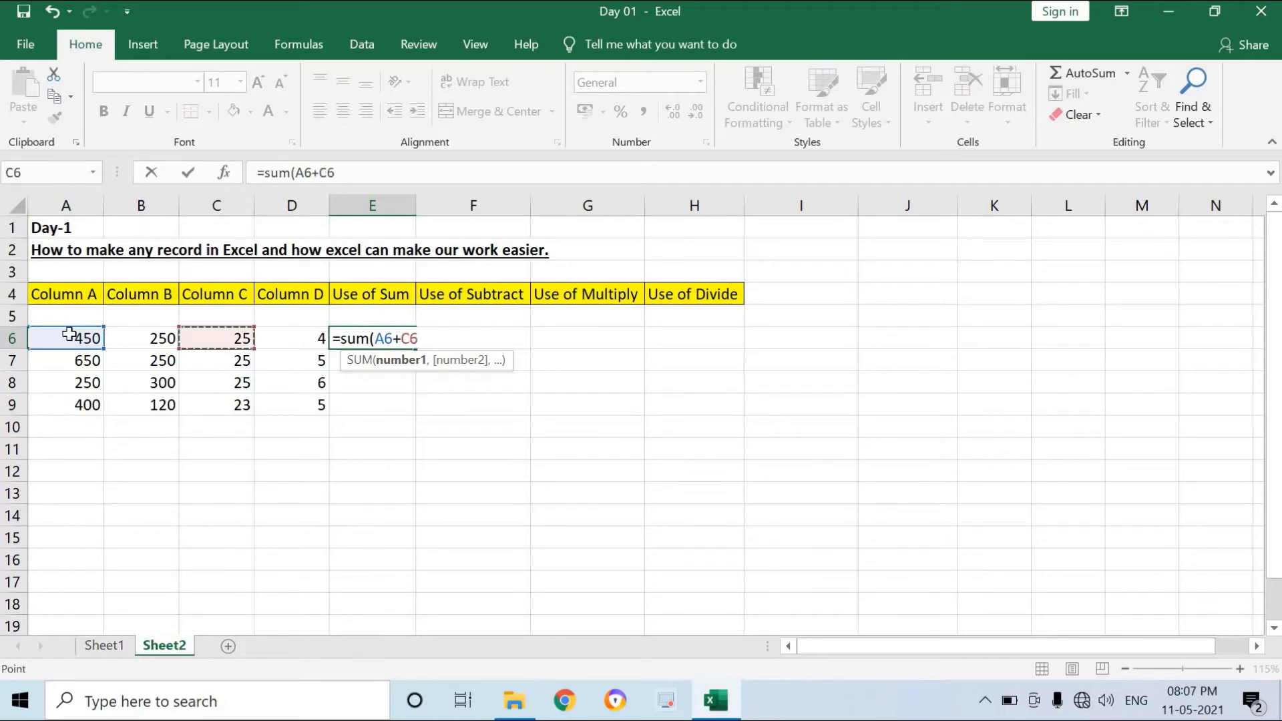
pyautogui.press('Left')
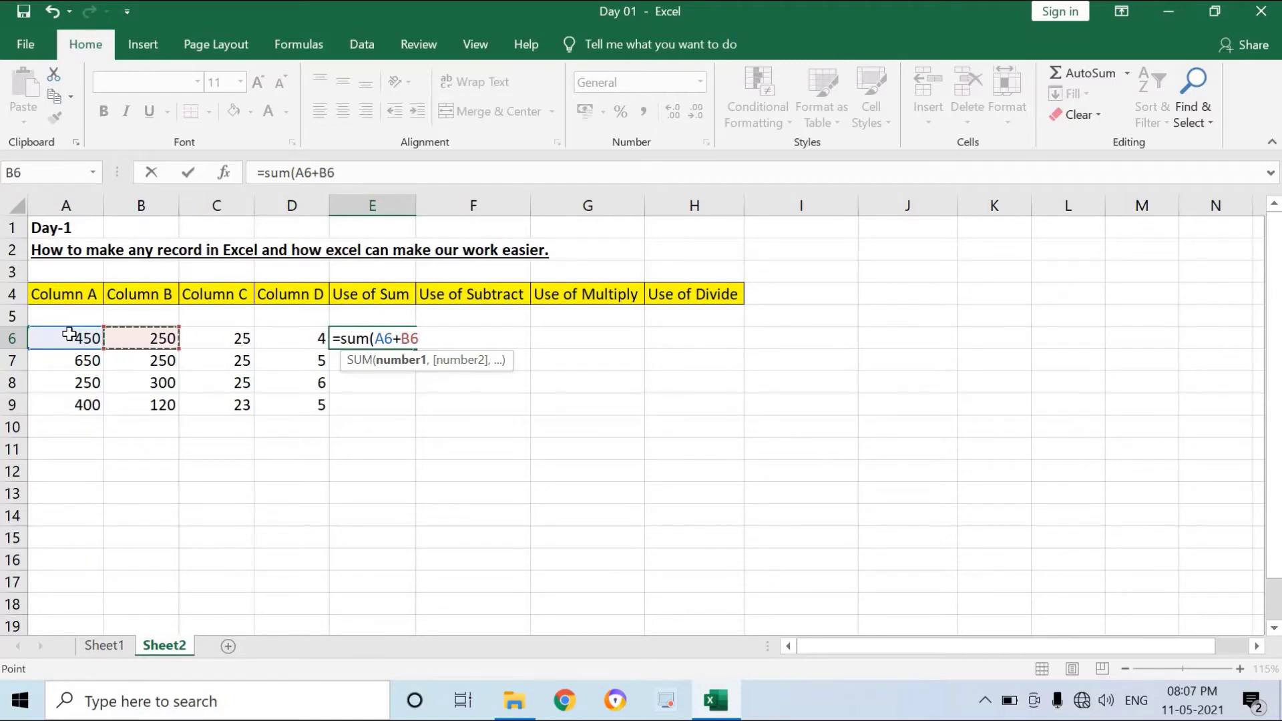
pyautogui.write('+')
pyautogui.press('Left')
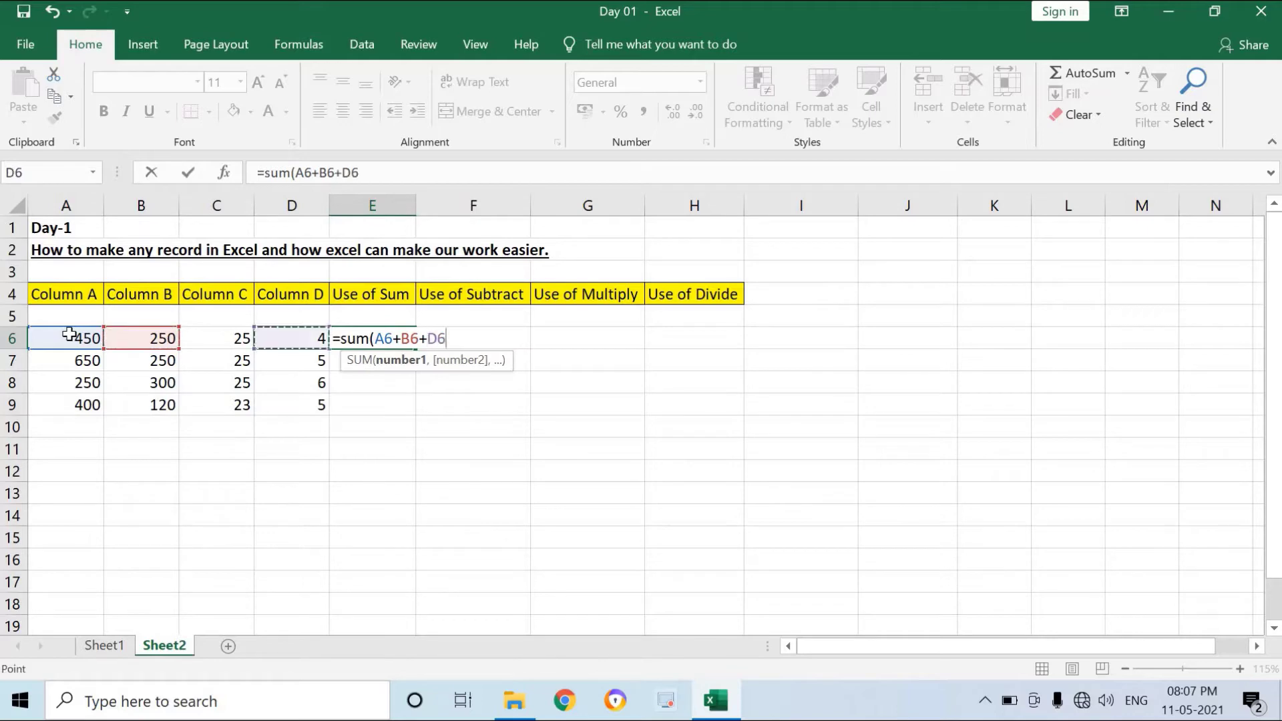
pyautogui.press('Left')
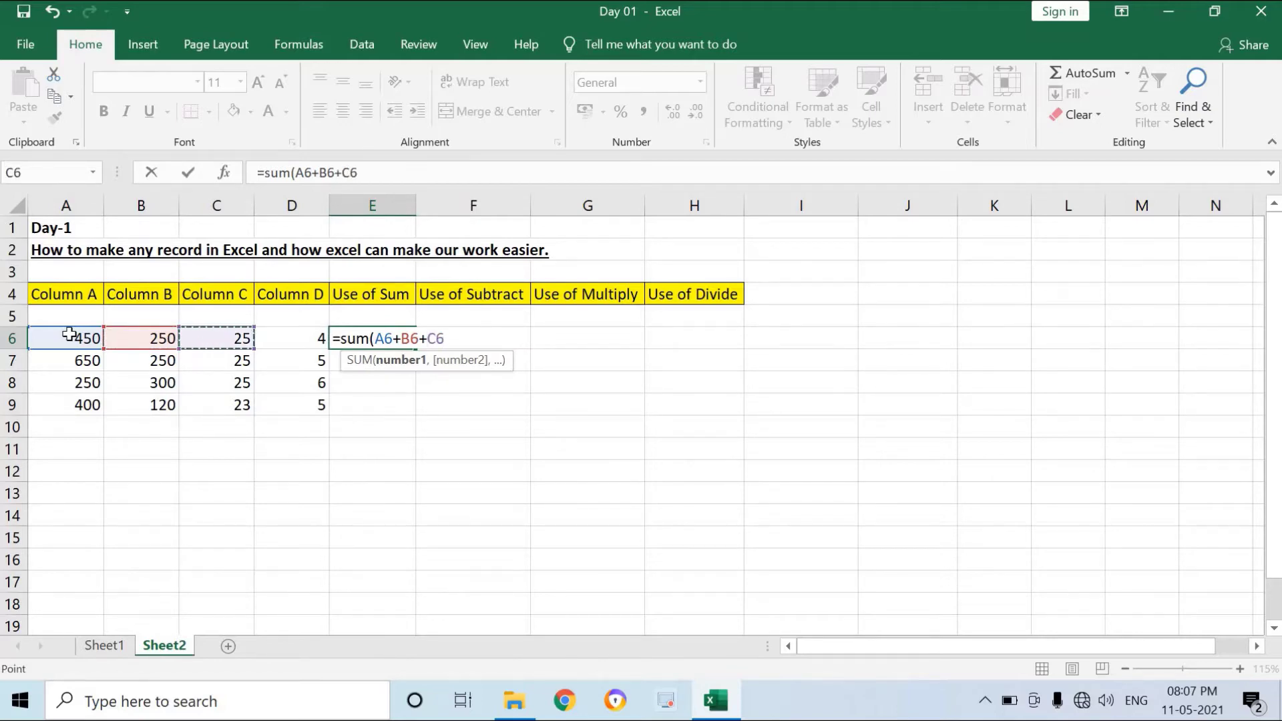
pyautogui.write('+')
pyautogui.press('Left')
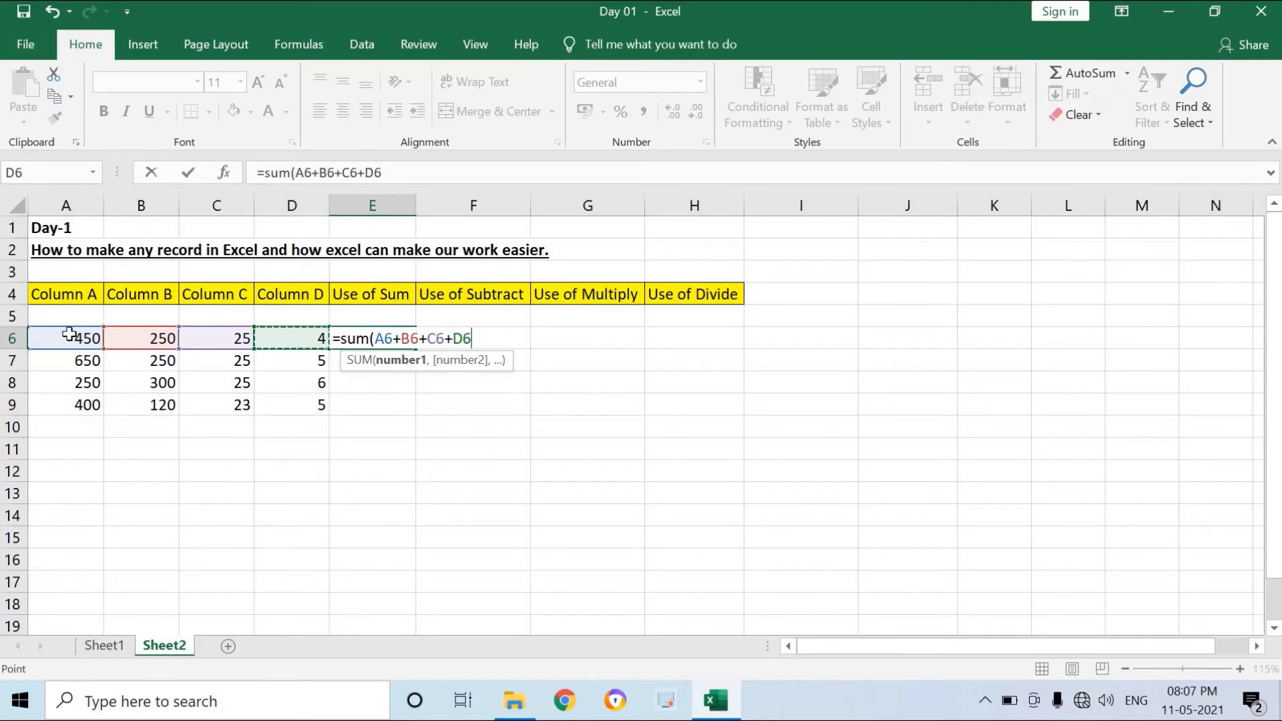
pyautogui.write(')')
pyautogui.press('Return')
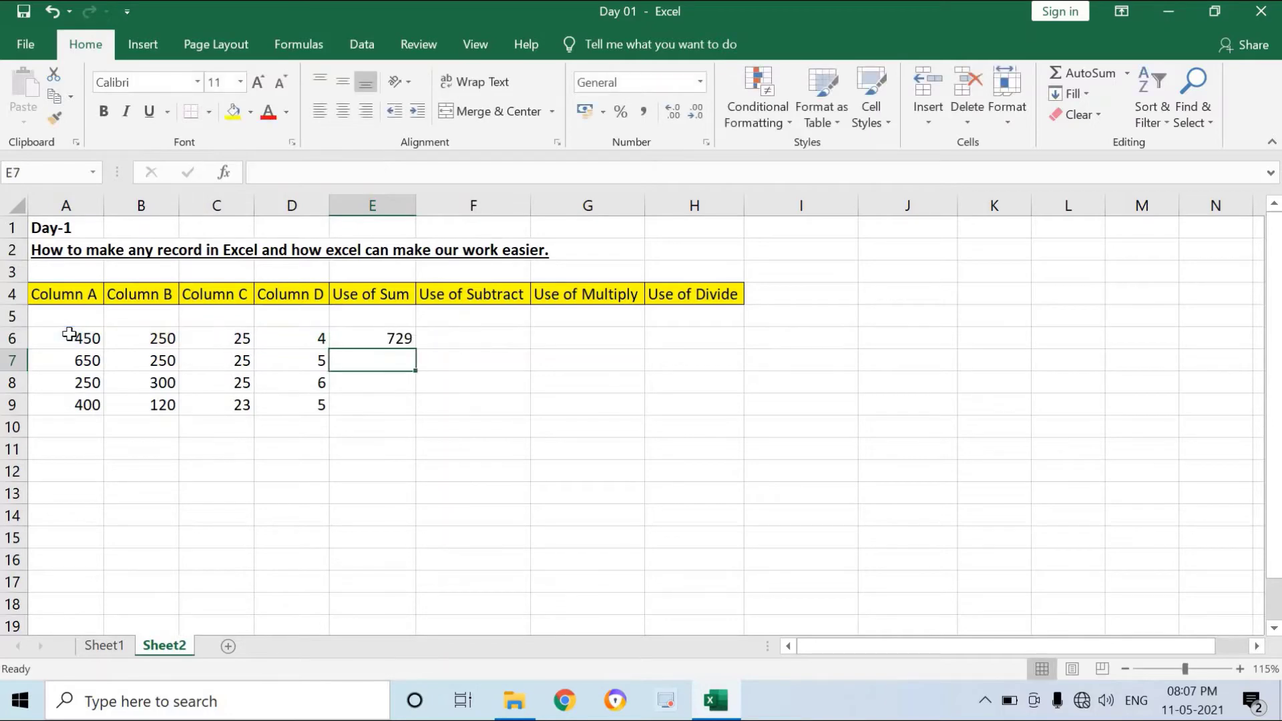
pyautogui.press('Up')
pyautogui.press('Down')
# Enter =sum(A7+B7+C7+D7) in E7 with arrow-key references, giving 930
pyautogui.write('=')
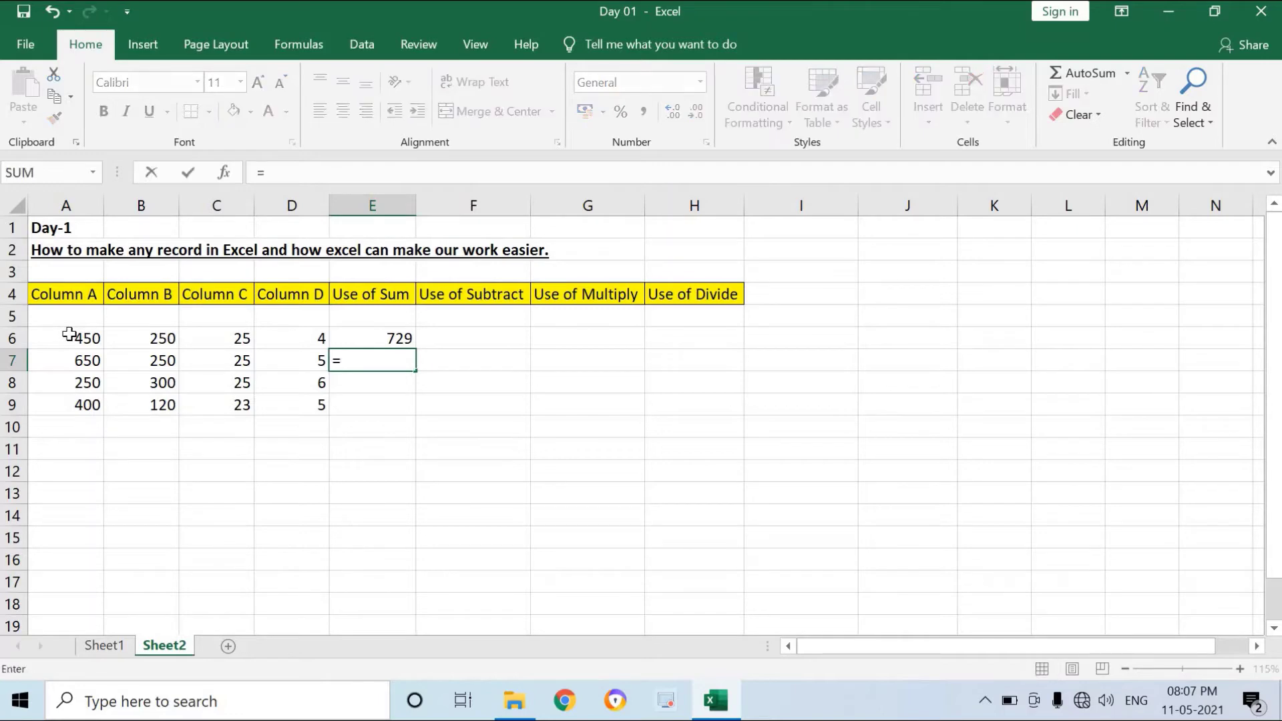
pyautogui.write('sum')
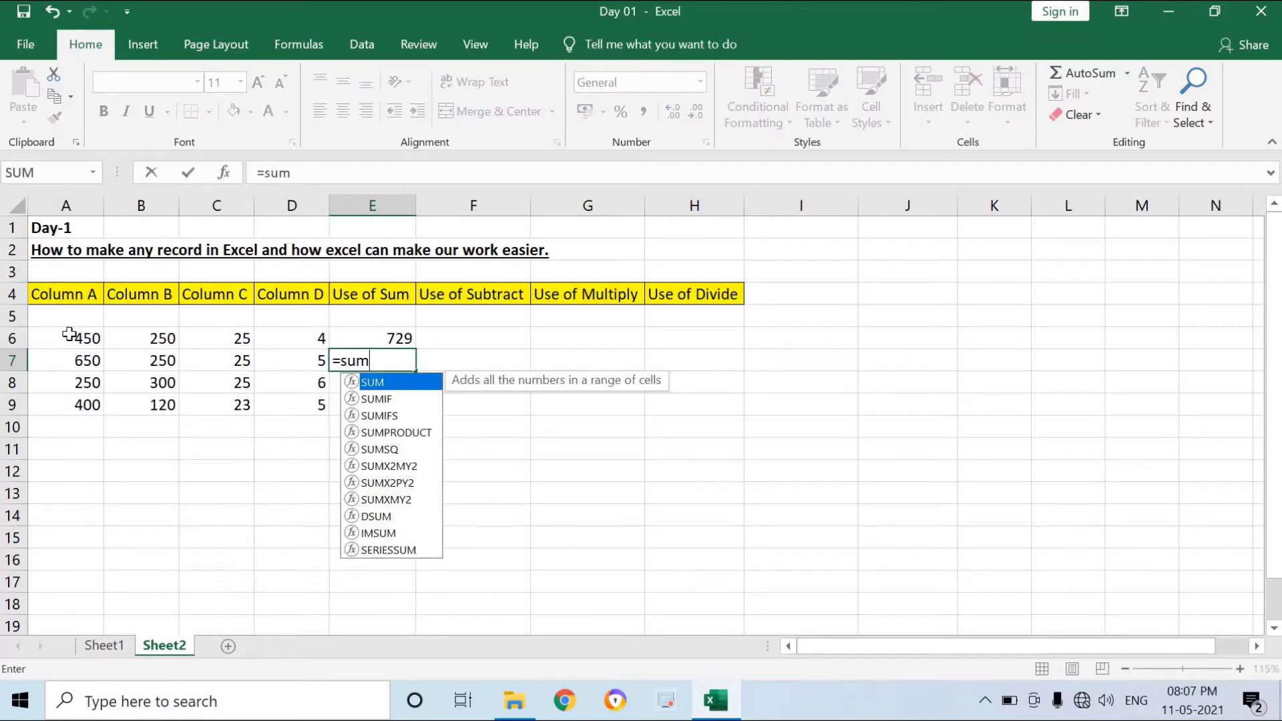
pyautogui.write('(')
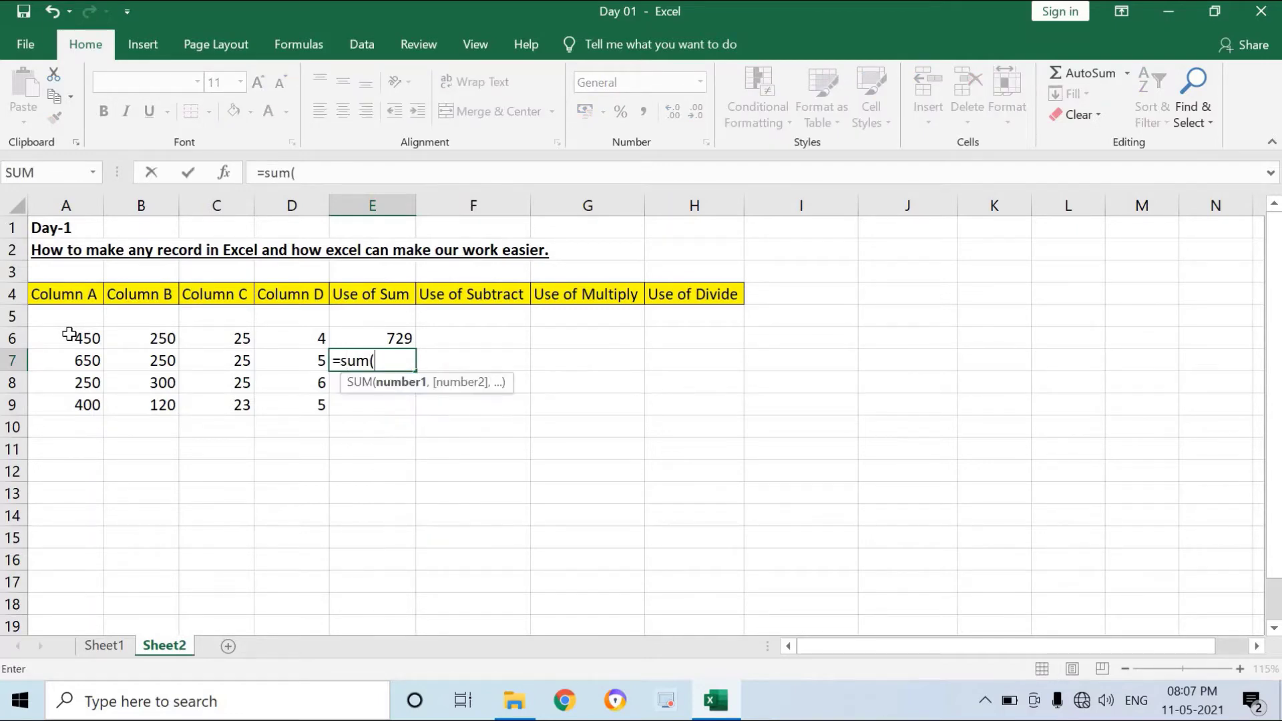
pyautogui.press('Left')
pyautogui.press('Left')
pyautogui.press('Left')
pyautogui.press('Left')
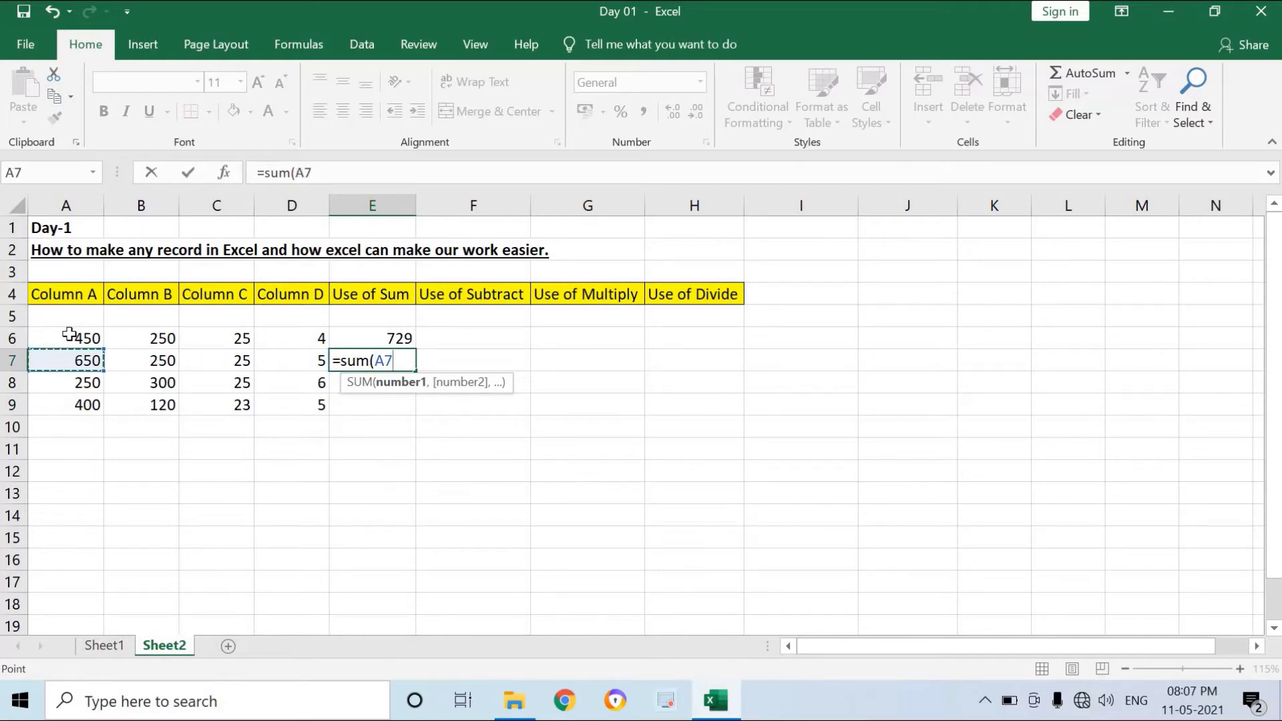
pyautogui.write('+')
pyautogui.press('Left')
pyautogui.press('Left')
pyautogui.press('Left')
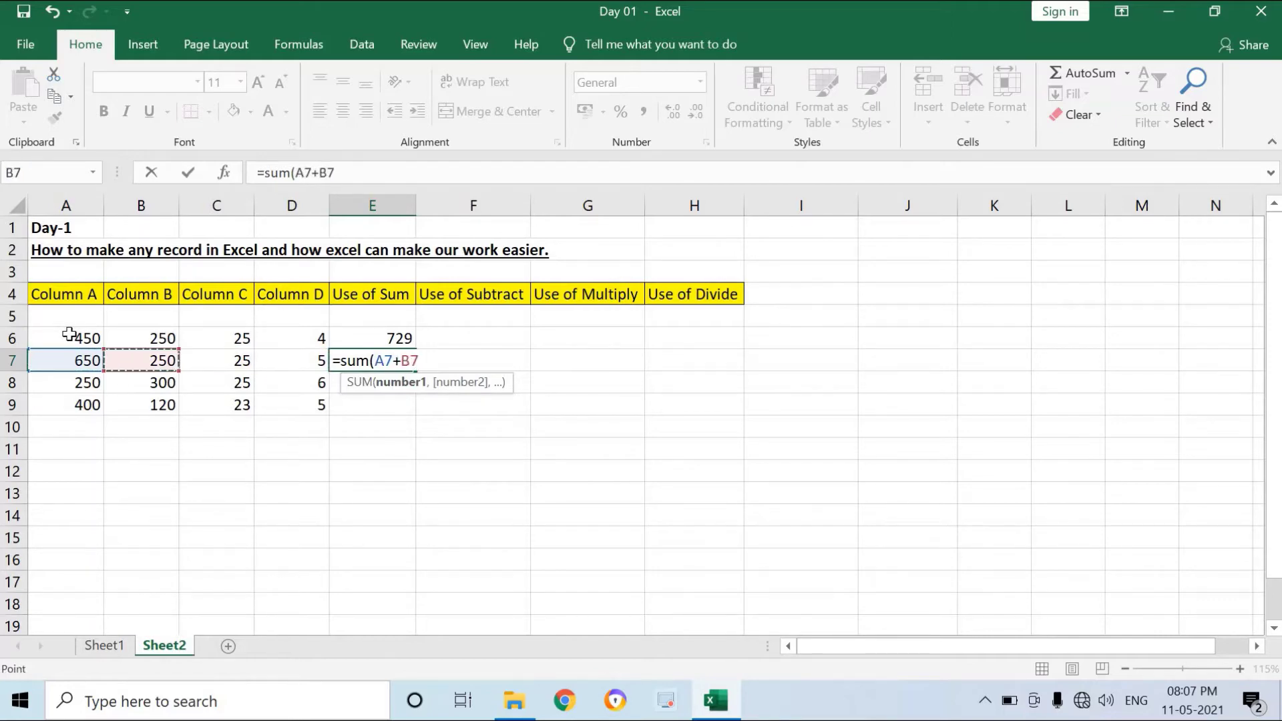
pyautogui.write('+')
pyautogui.press('Left')
pyautogui.press('Left')
pyautogui.write('+')
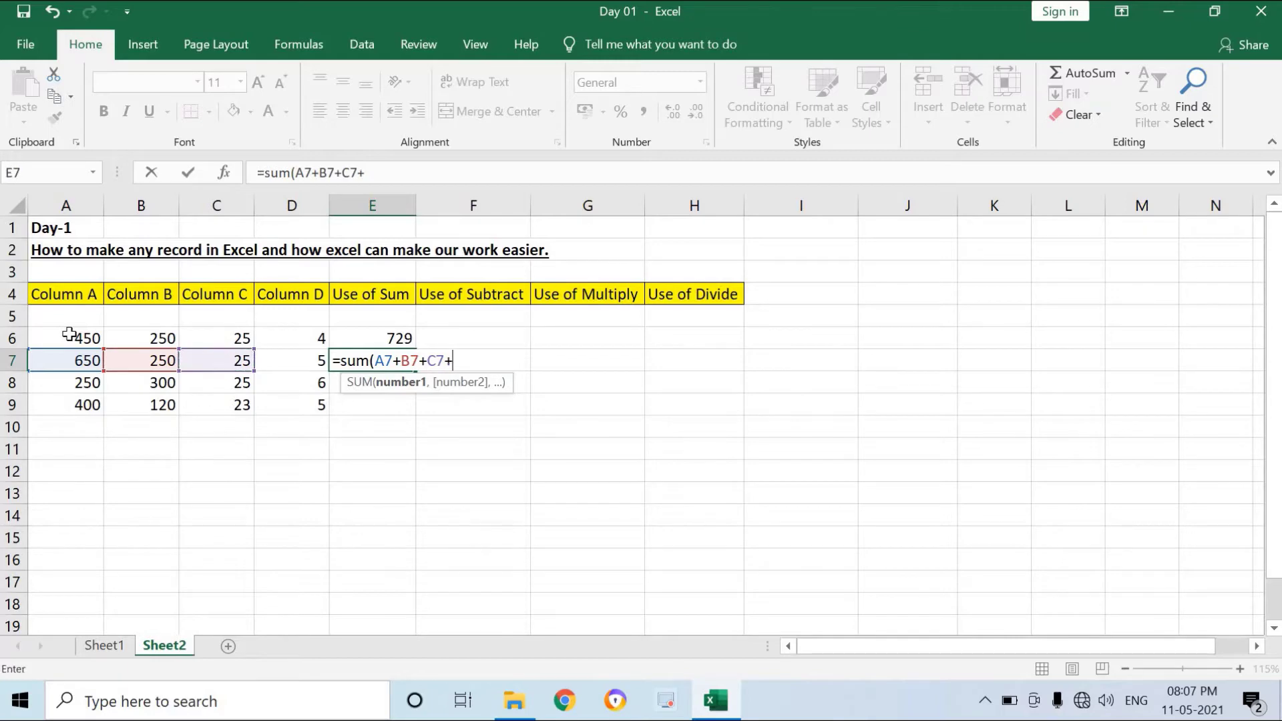
pyautogui.press('Left')
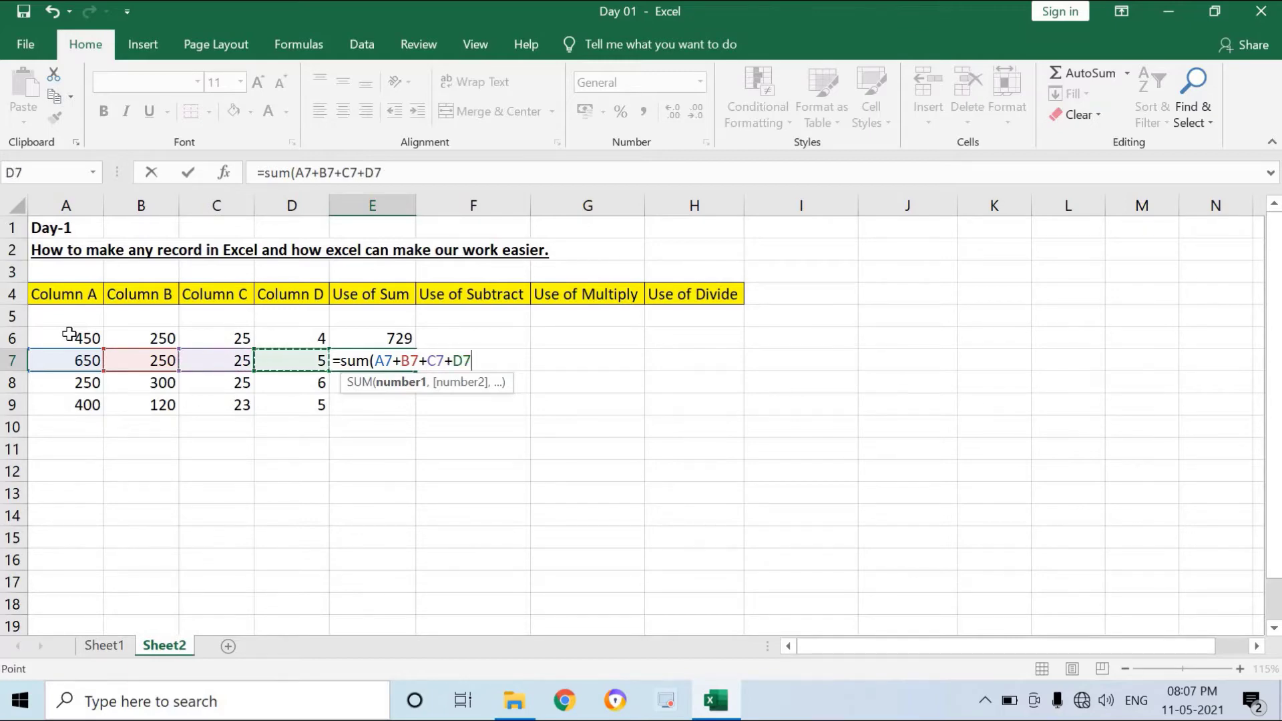
pyautogui.write(')')
pyautogui.press('Return')
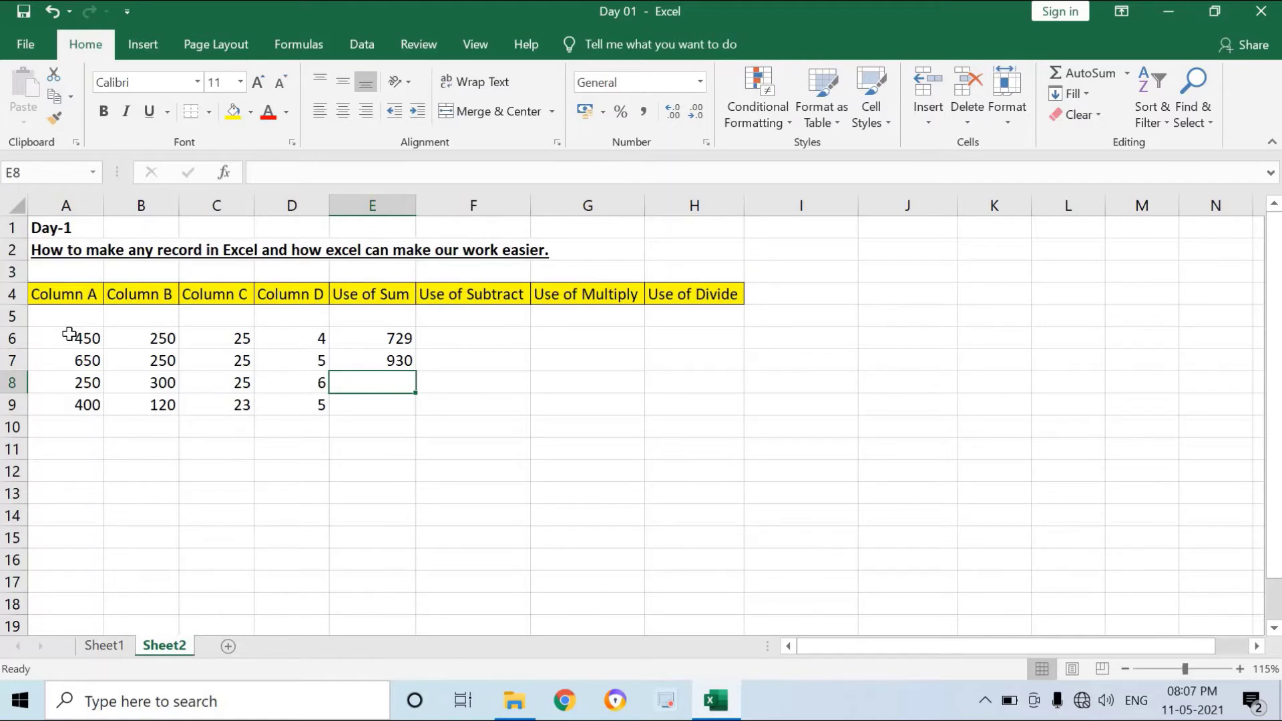
# Enter =sum(A8:D8) in E8 by Shift-selecting the range, giving 581
pyautogui.write('=')
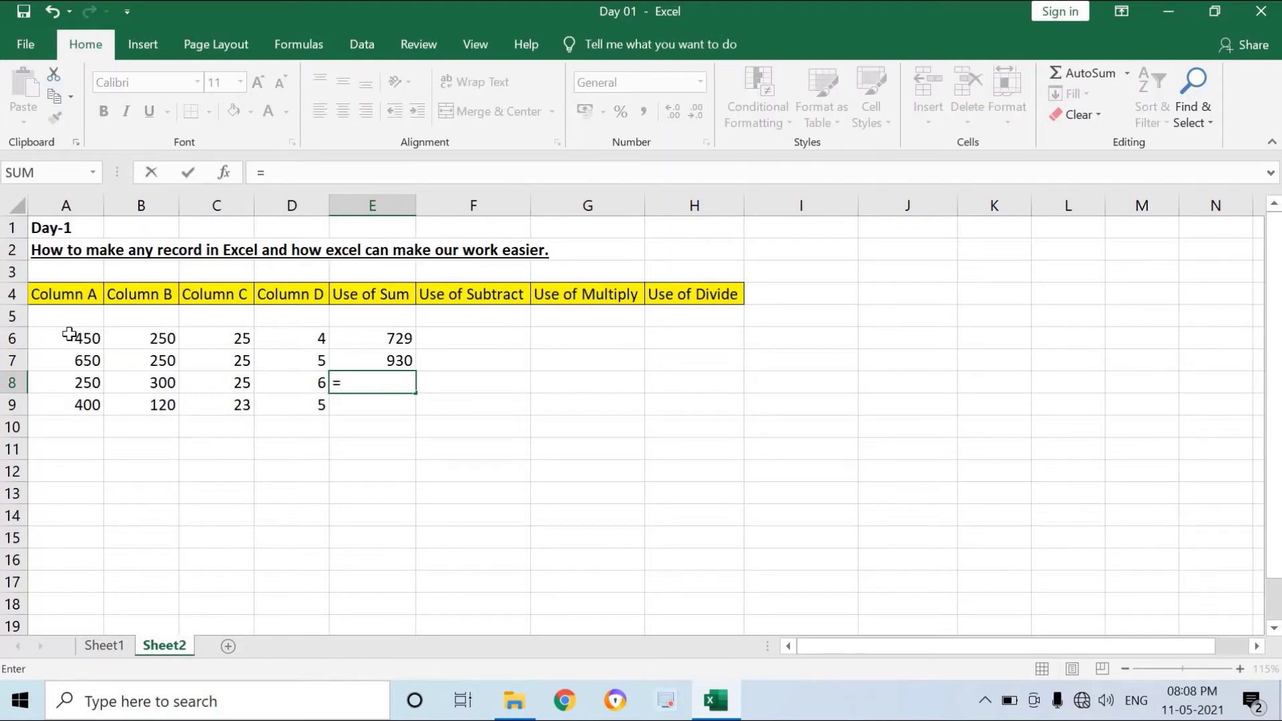
pyautogui.write('sum')
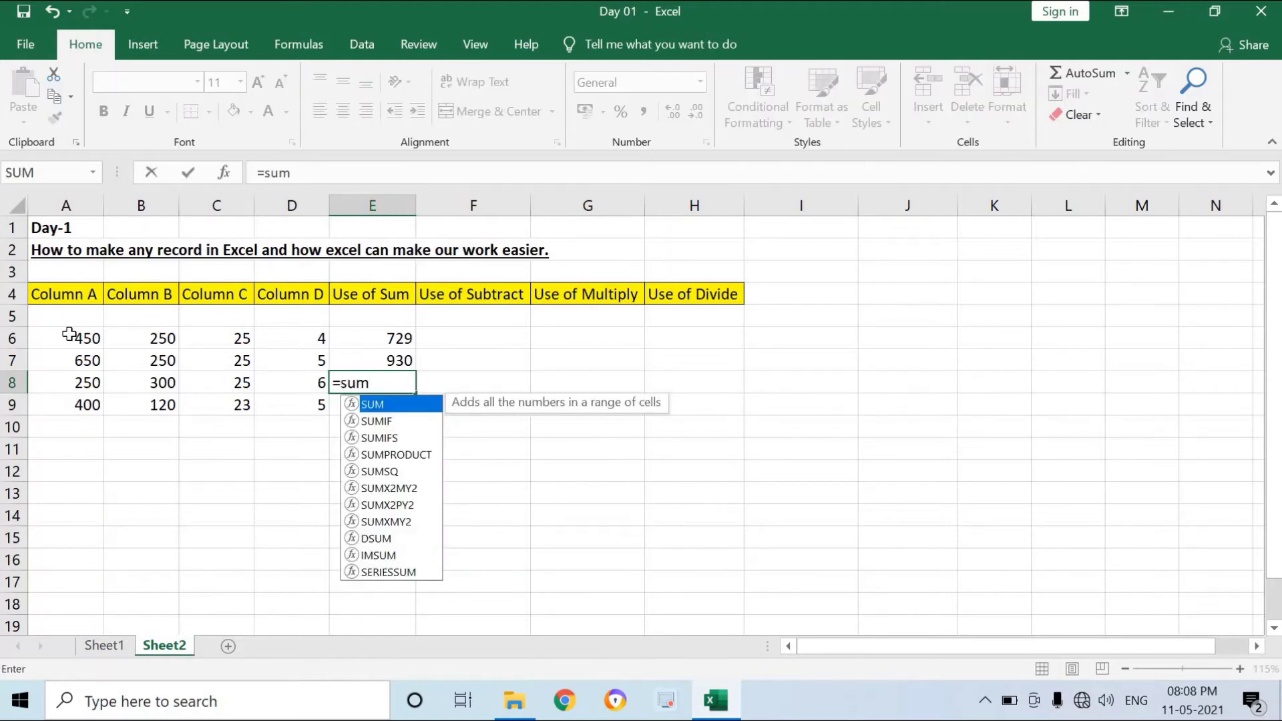
pyautogui.write('(')
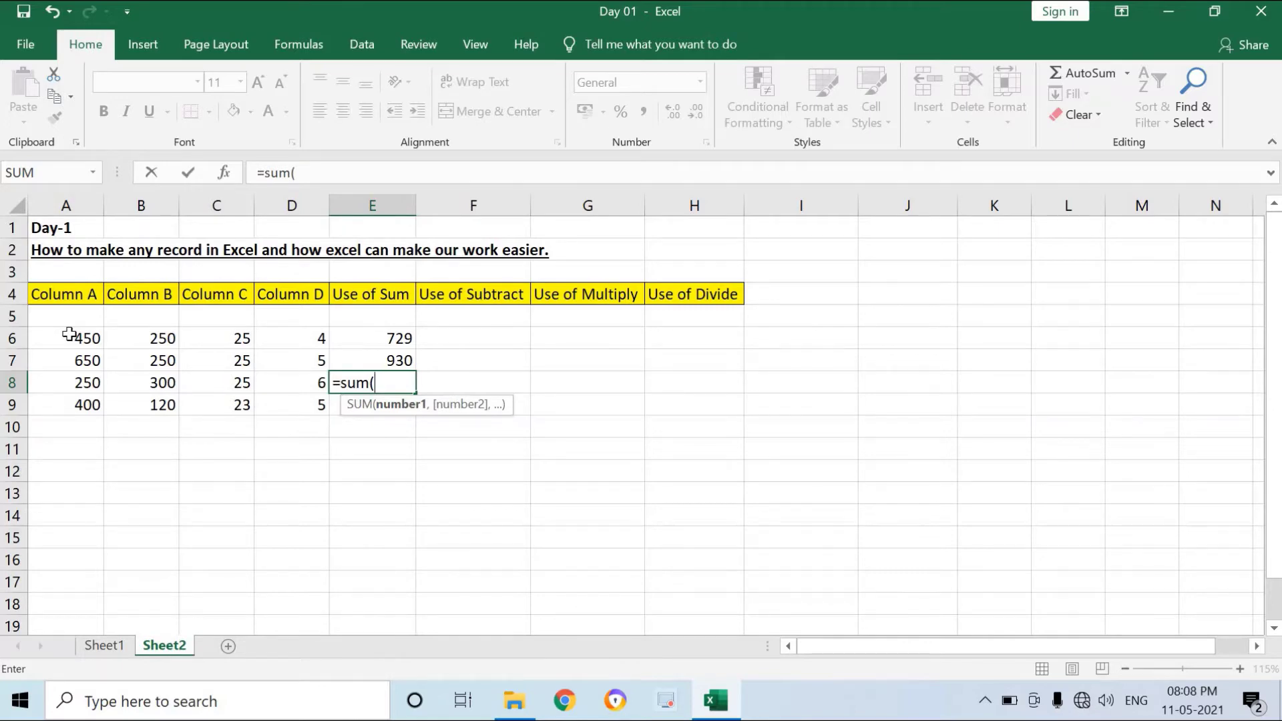
pyautogui.press('Left')
pyautogui.press('Left')
pyautogui.press('Left')
pyautogui.press('Left')
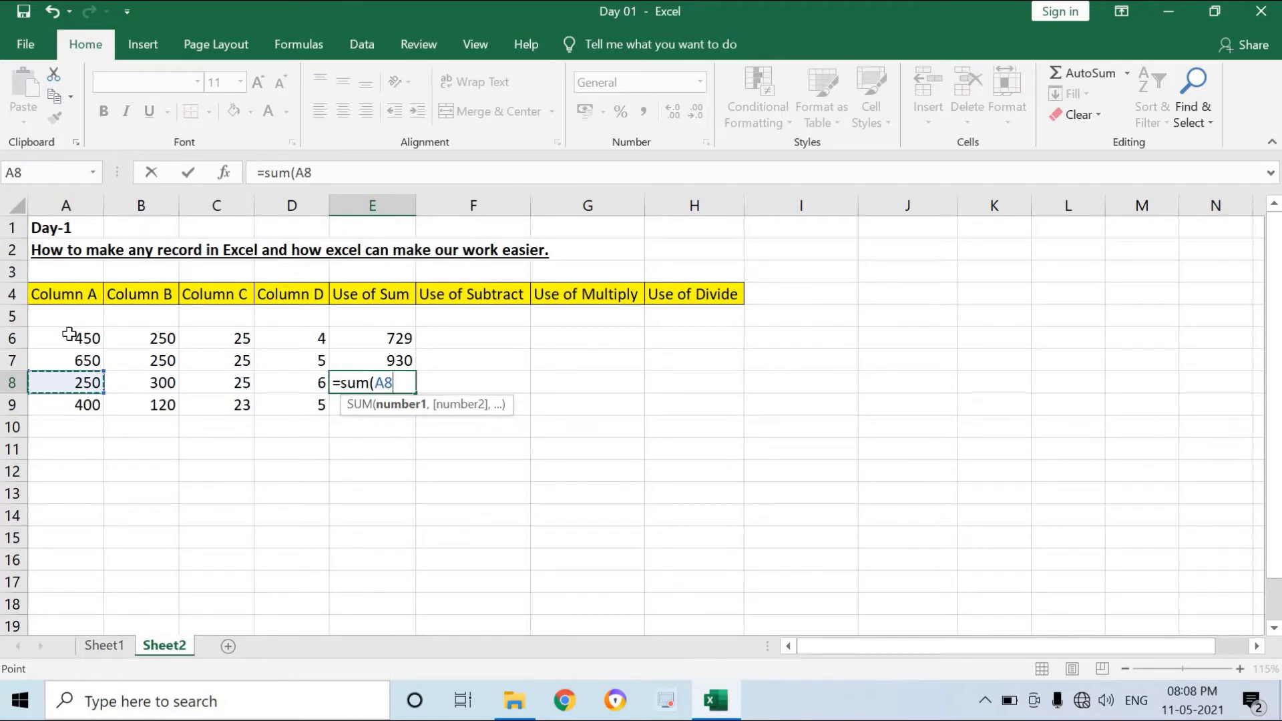
pyautogui.hotkey('shift', 'Right')
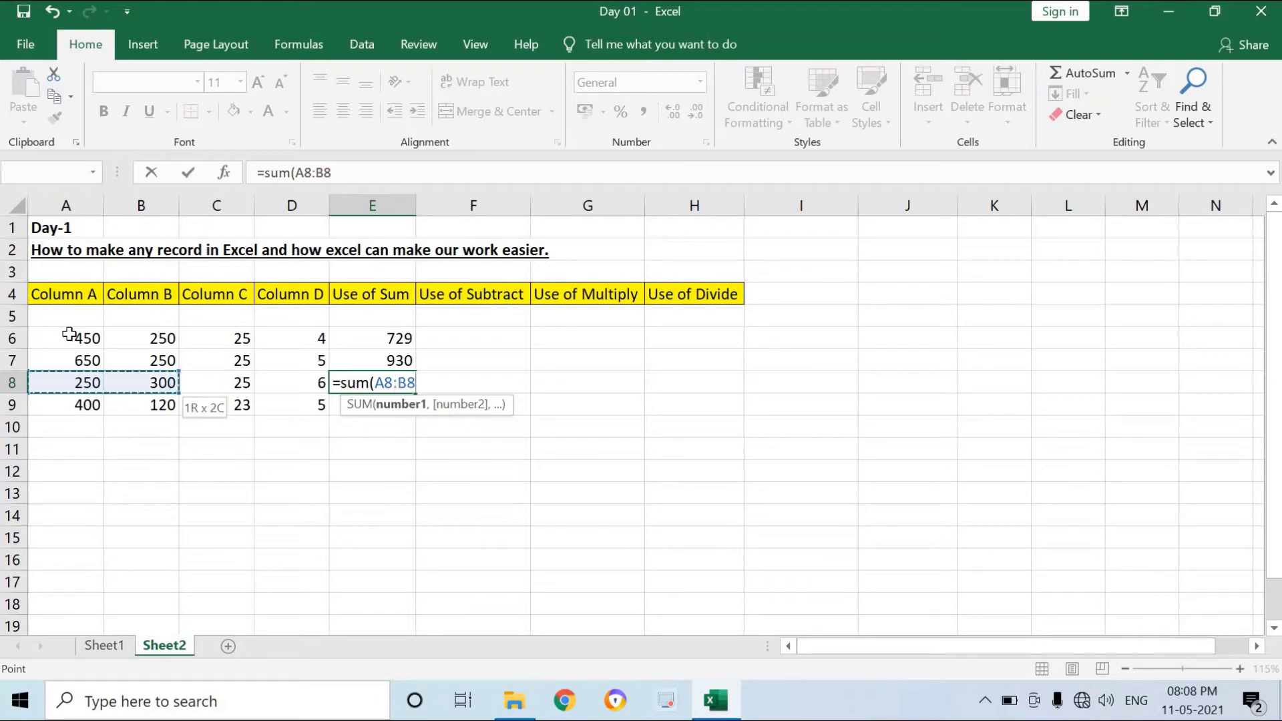
pyautogui.hotkey('shift', 'Right')
pyautogui.hotkey('shift', 'Right')
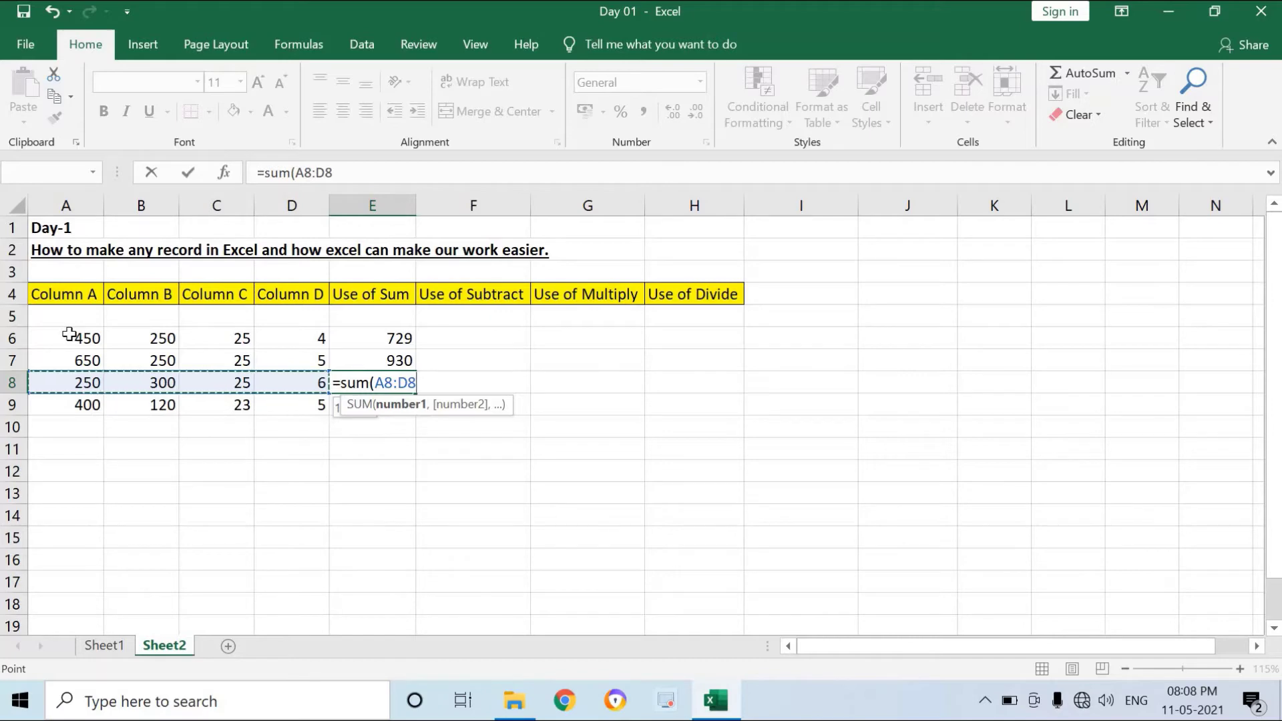
pyautogui.write(')')
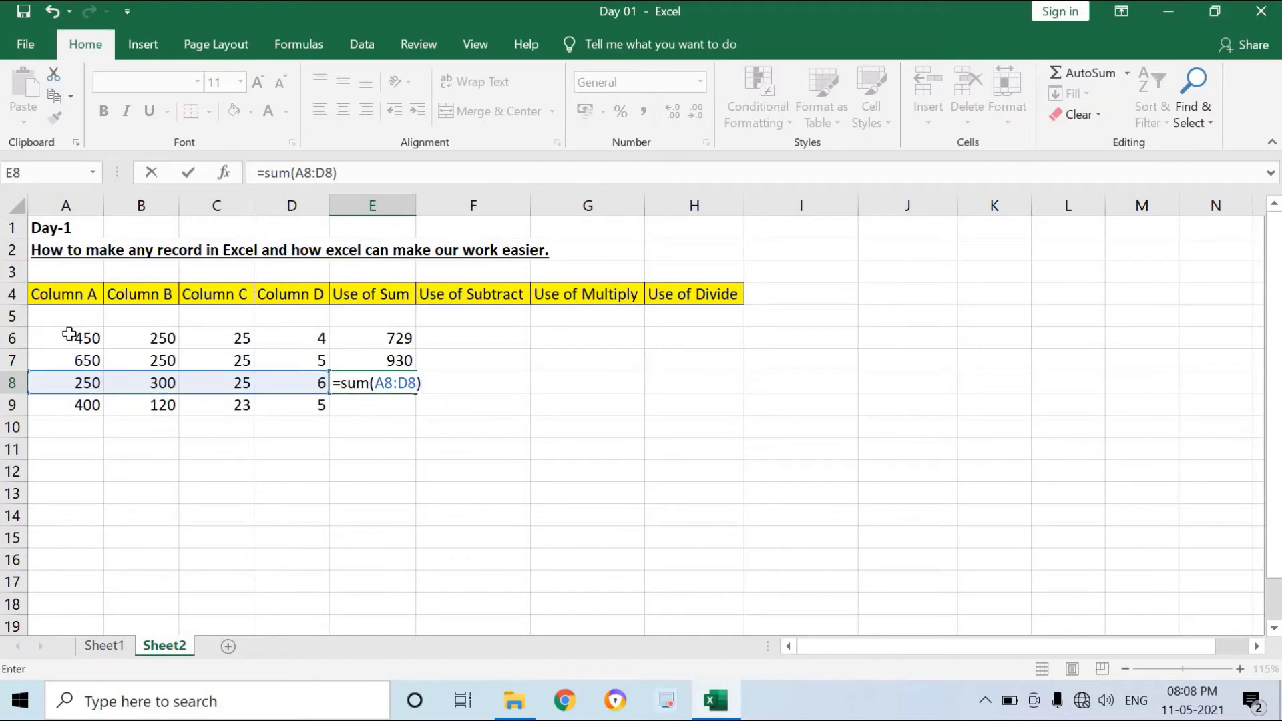
pyautogui.press('Return')
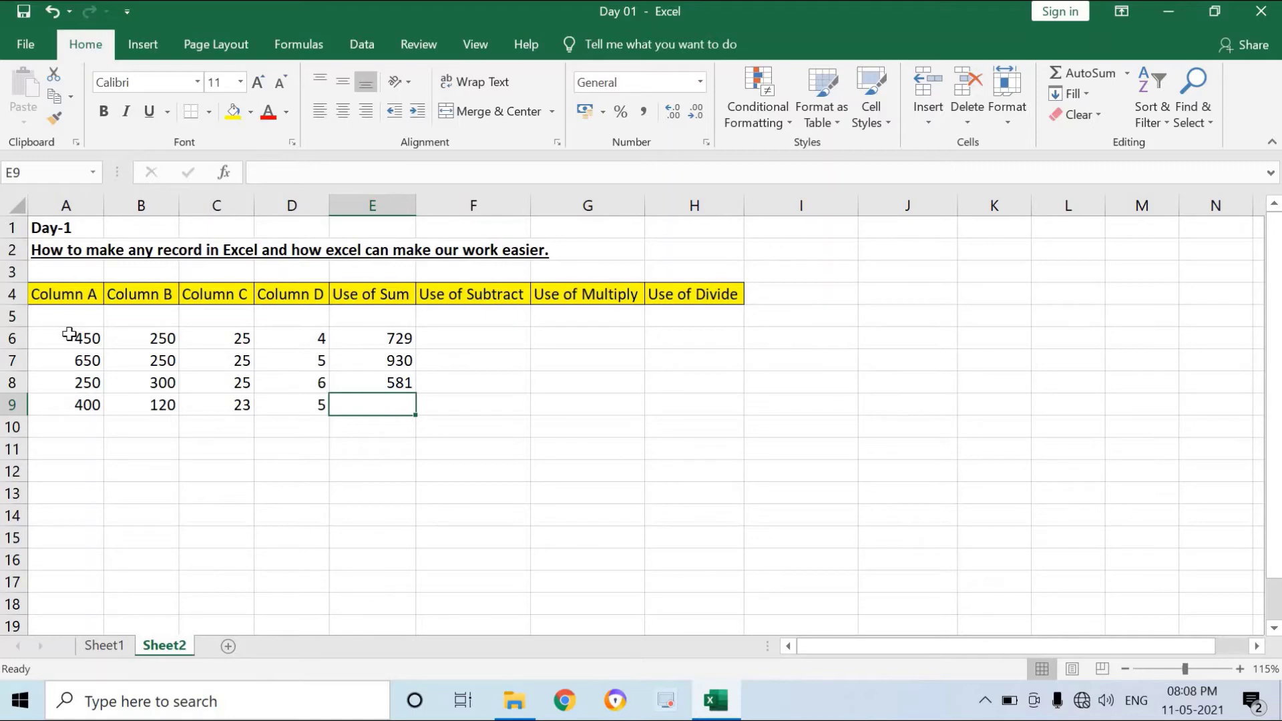
# Enter =SUM(A9:D9) in E9, fixing a stray comma, to get 548
pyautogui.write('=')
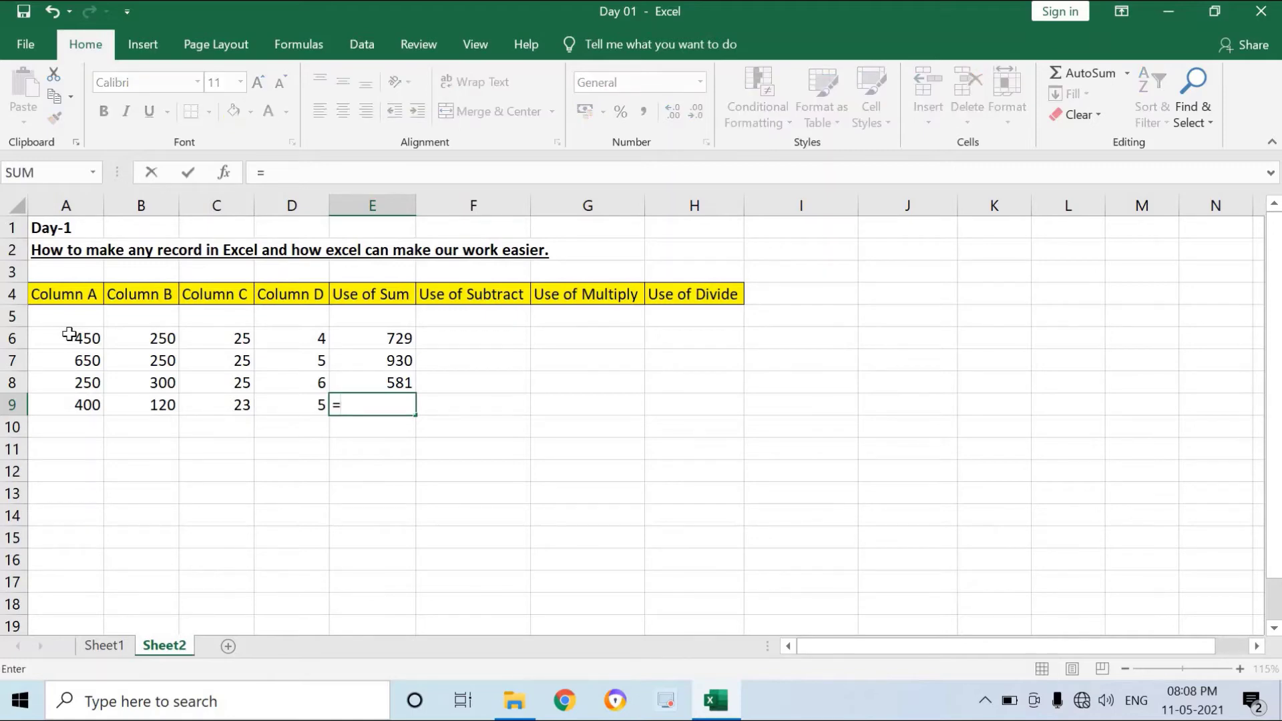
pyautogui.write('su,')
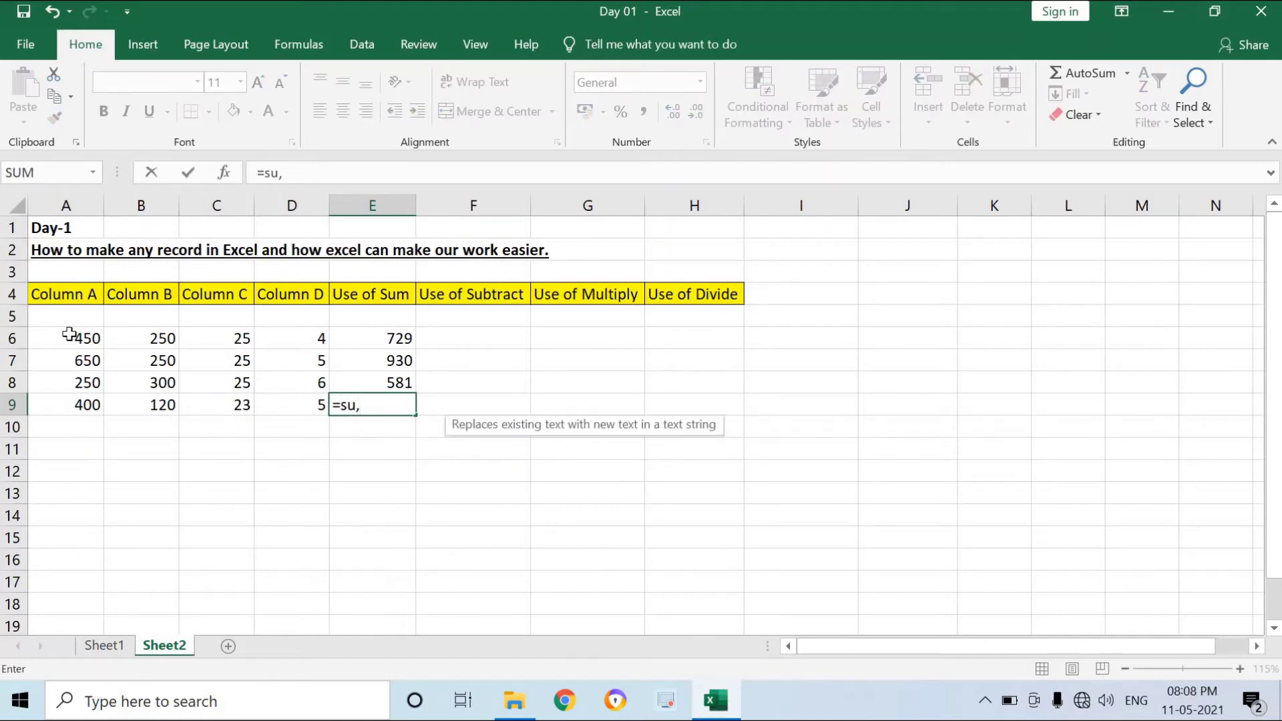
pyautogui.press('BackSpace')
pyautogui.write('m(')
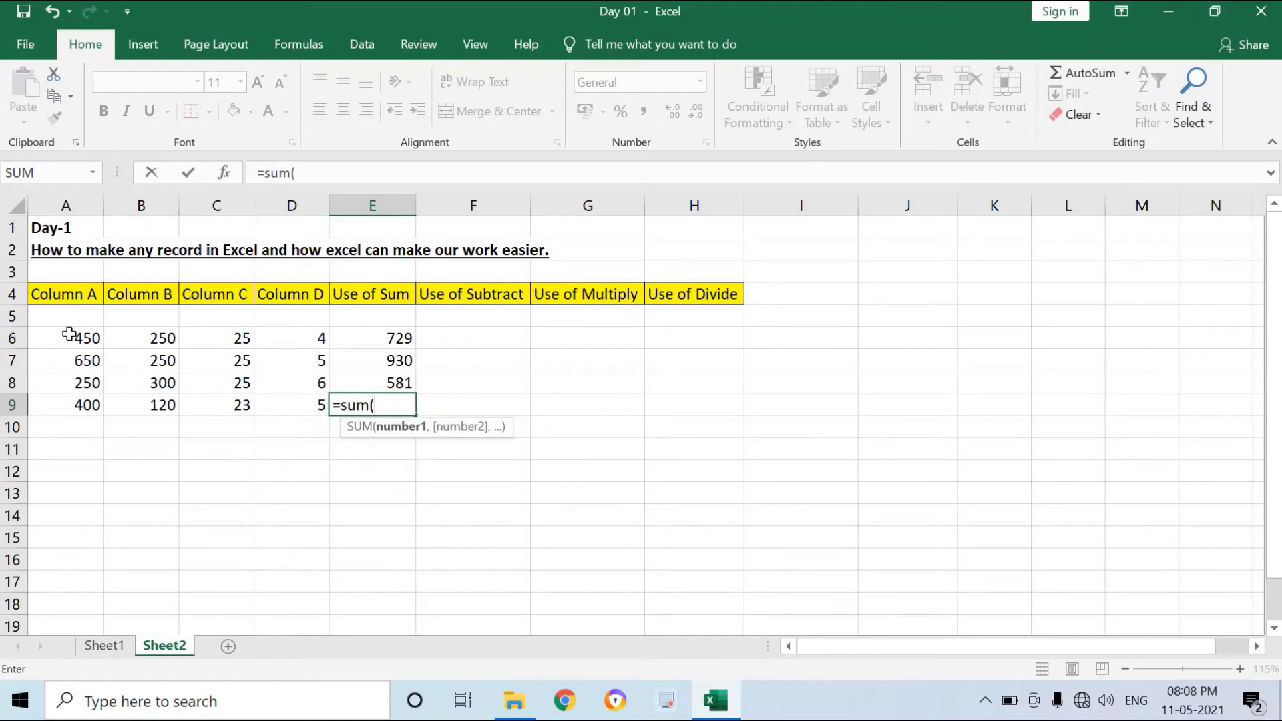
pyautogui.press('Left')
pyautogui.press('Left')
pyautogui.press('Left')
pyautogui.press('Left')
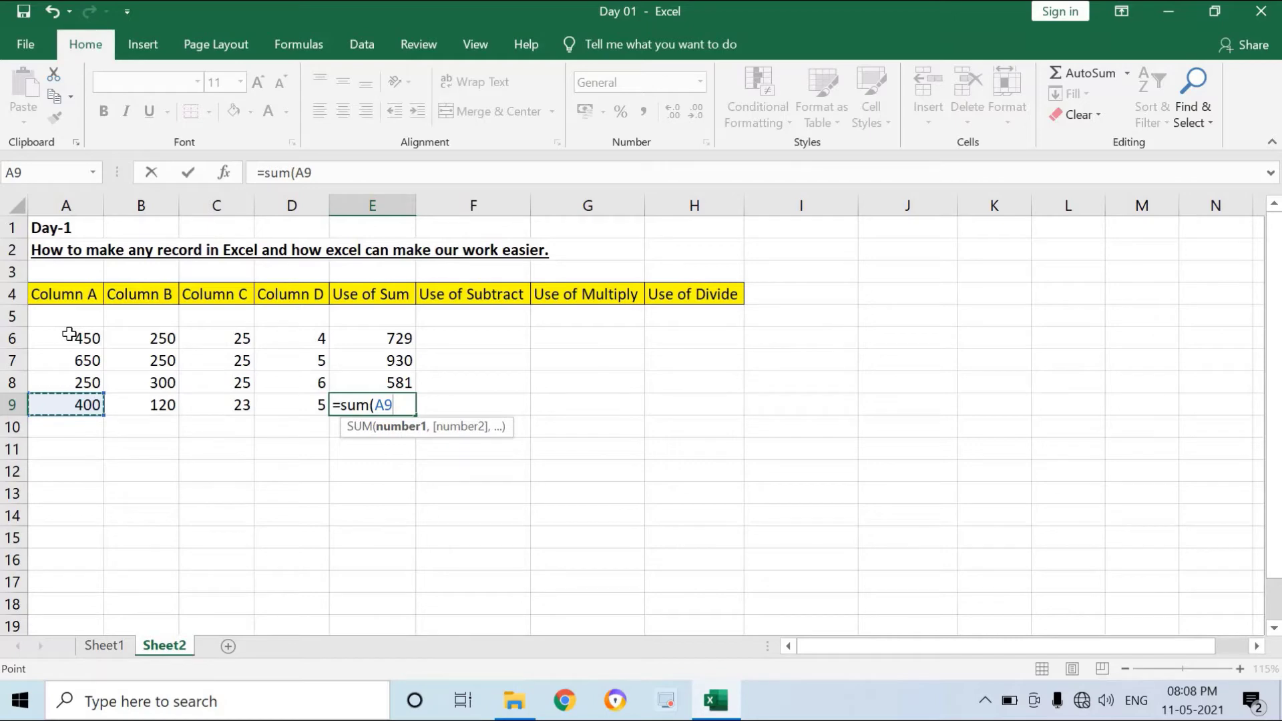
pyautogui.hotkey('shift', 'Right')
pyautogui.hotkey('shift', 'Right')
pyautogui.hotkey('shift', 'Right')
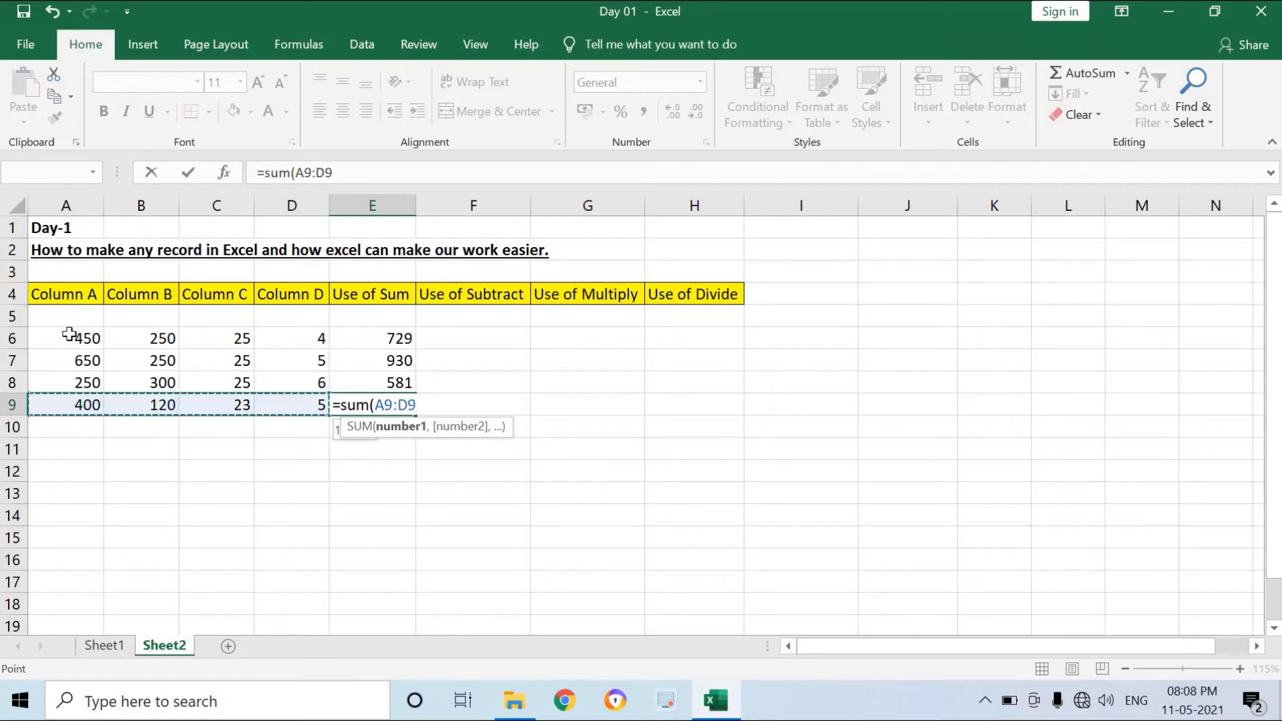
pyautogui.write(')')
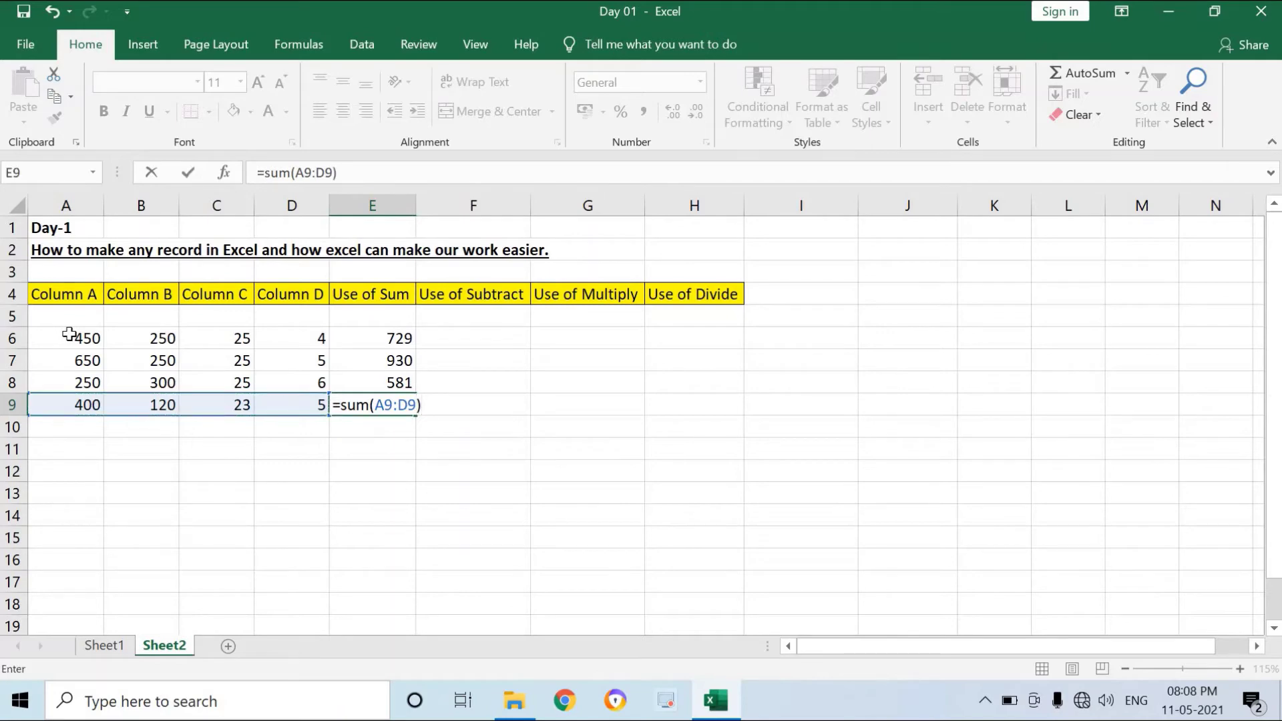
pyautogui.press('Return')
pyautogui.press('Up')
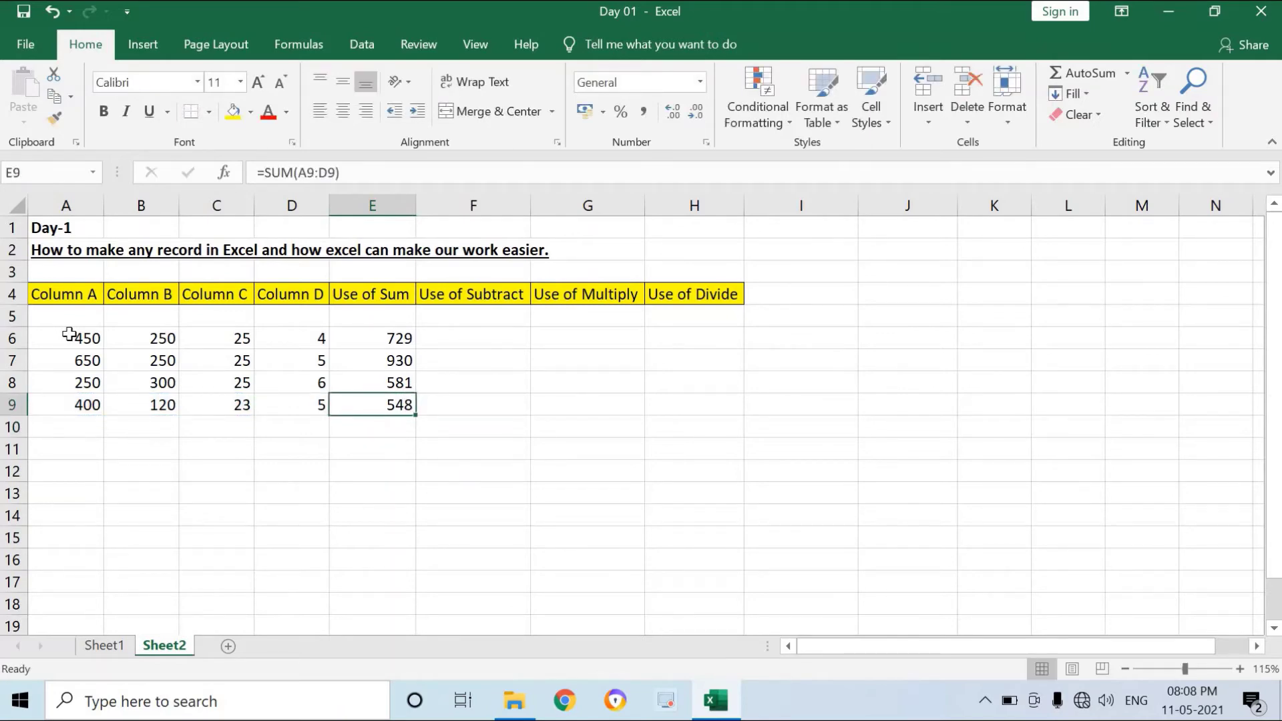
pyautogui.press('Down')
pyautogui.press('Down')
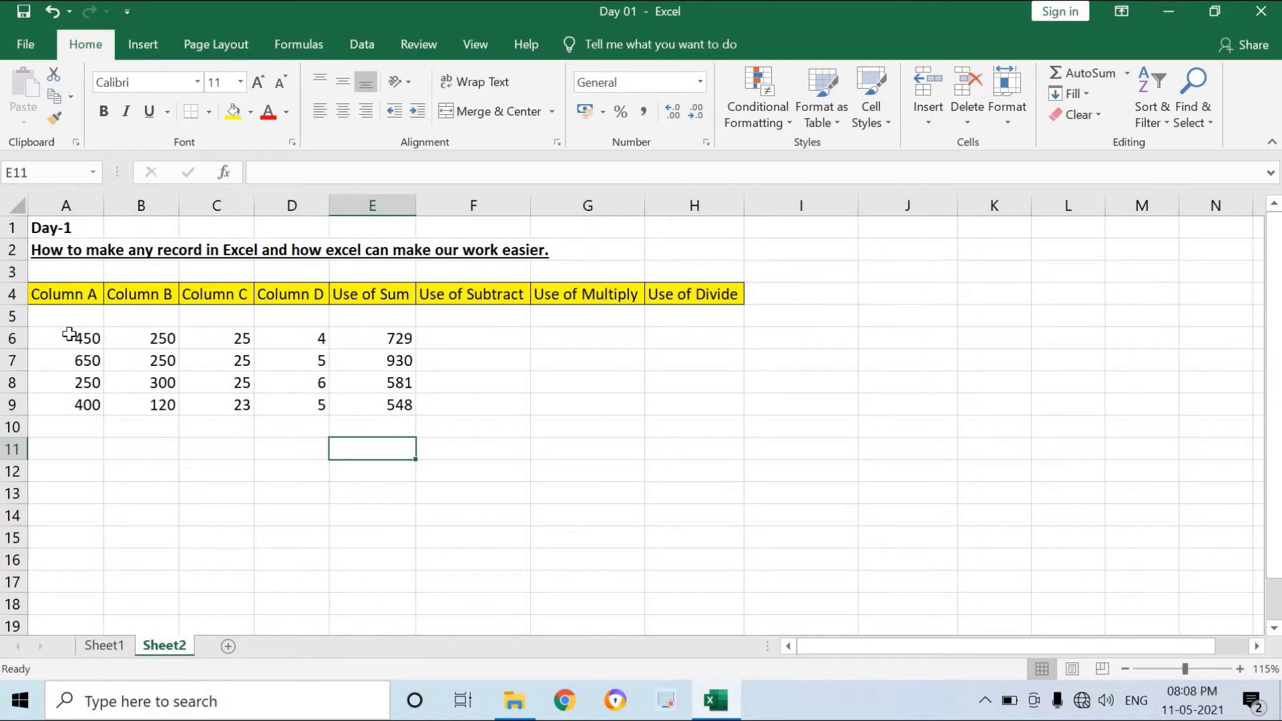
# Put =SUM(E6:E9) in E11 for a grand total of 2788
pyautogui.write('=')
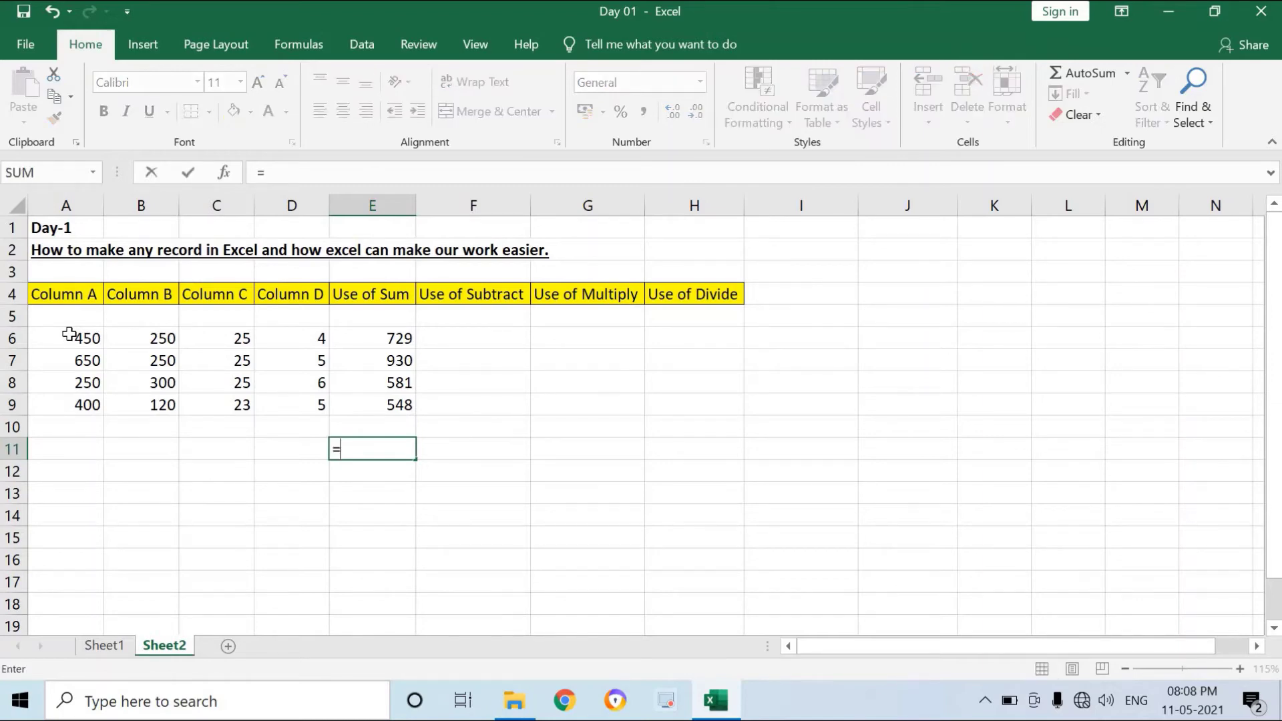
pyautogui.write('sum')
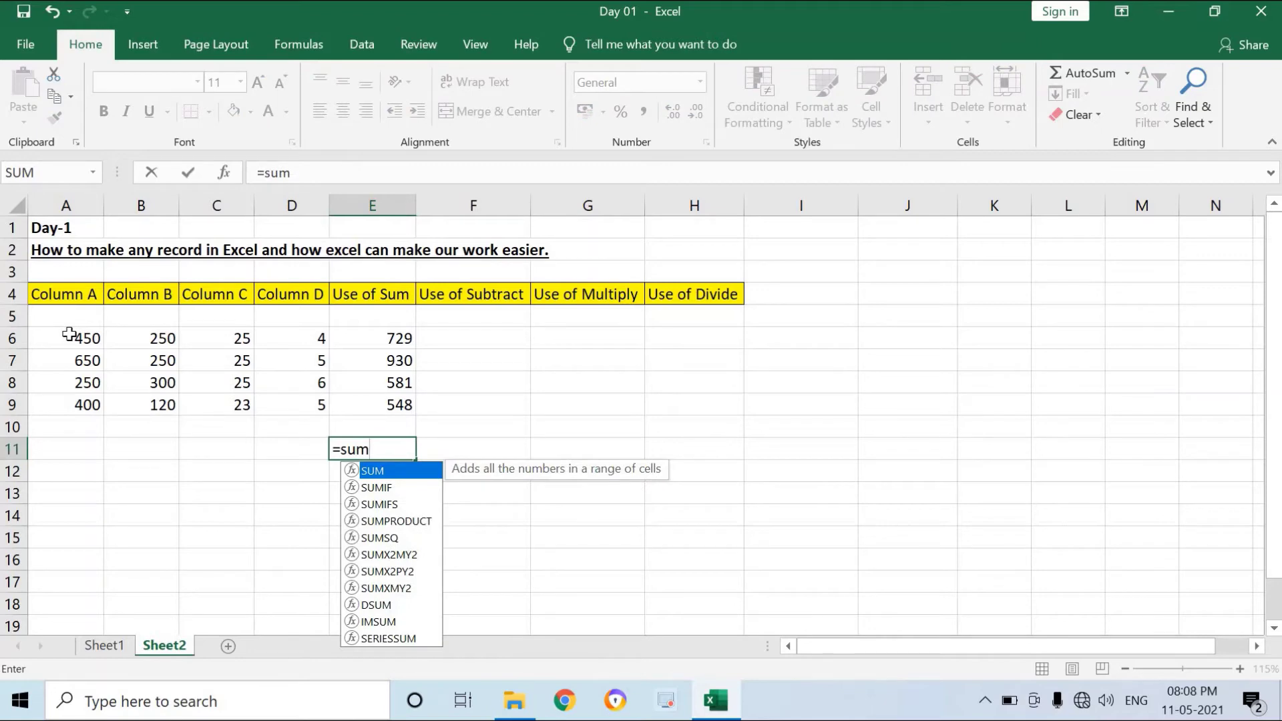
pyautogui.write('(')
pyautogui.press('Up')
pyautogui.press('Up')
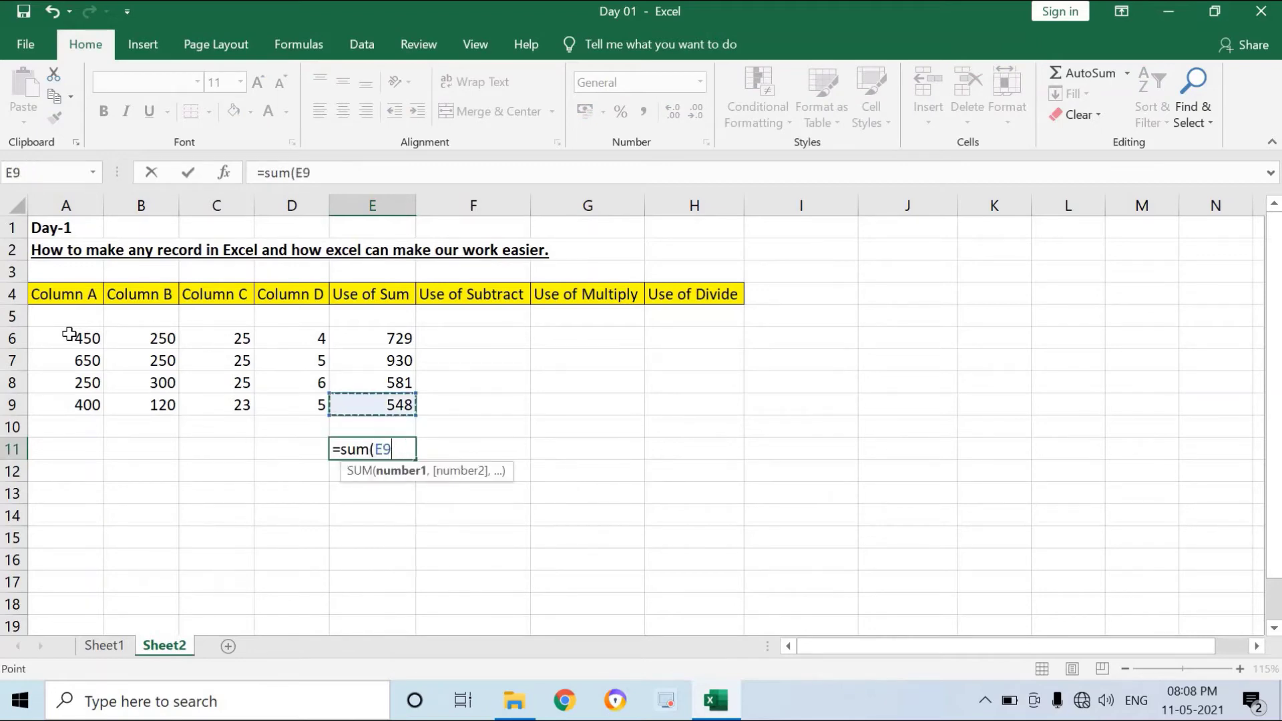
pyautogui.press('Up')
pyautogui.press('Up')
pyautogui.press('Up')
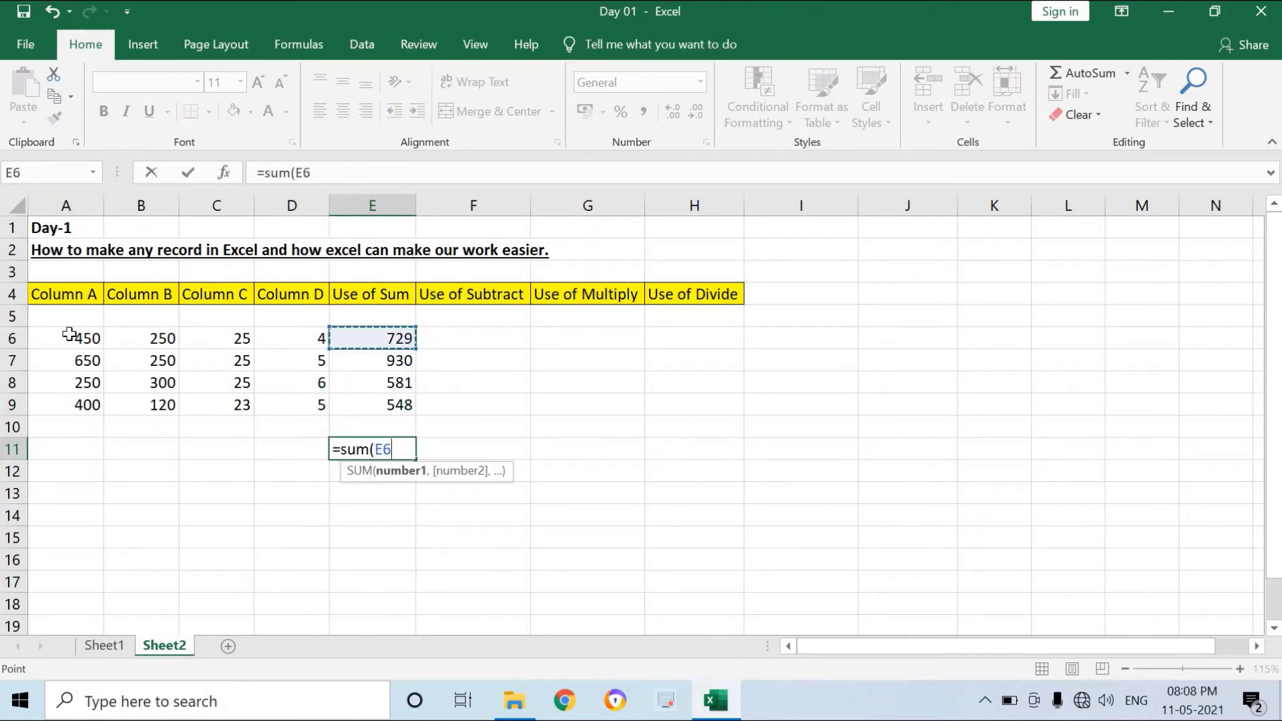
pyautogui.hotkey('shift', 'Down')
pyautogui.hotkey('shift', 'Down')
pyautogui.hotkey('shift', 'Down')
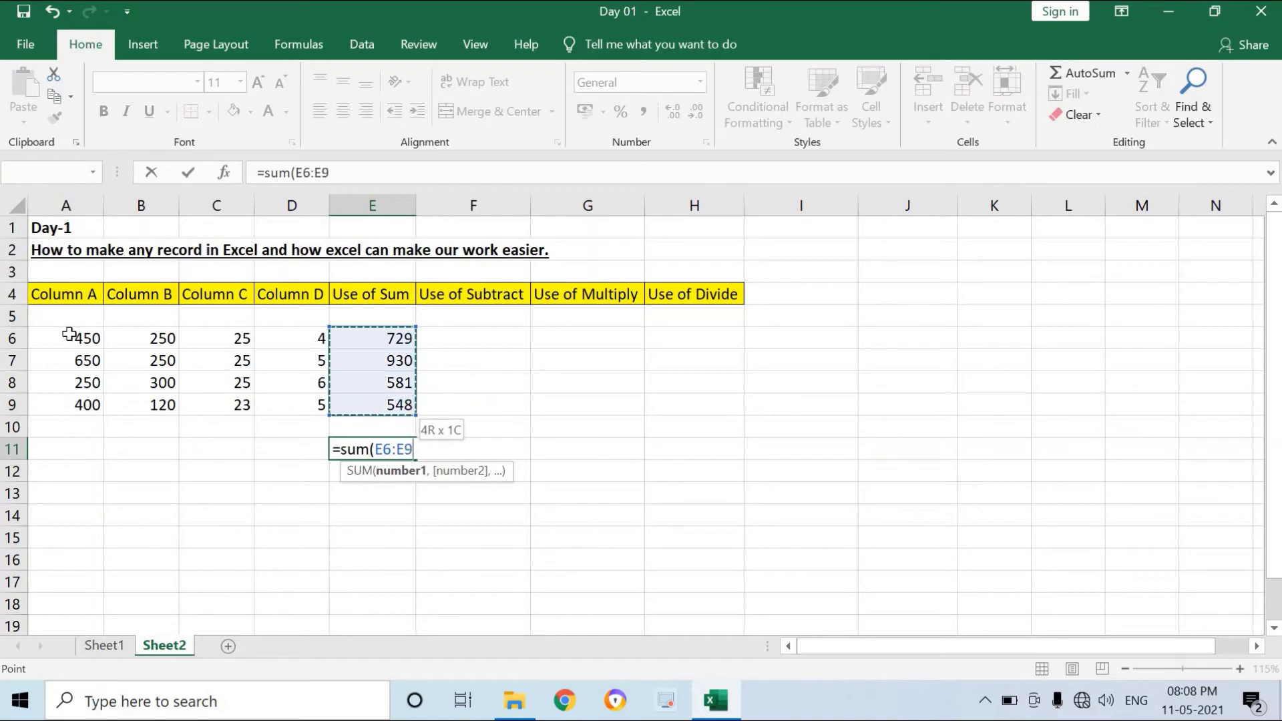
pyautogui.hotkey('ctrl', 'Return')
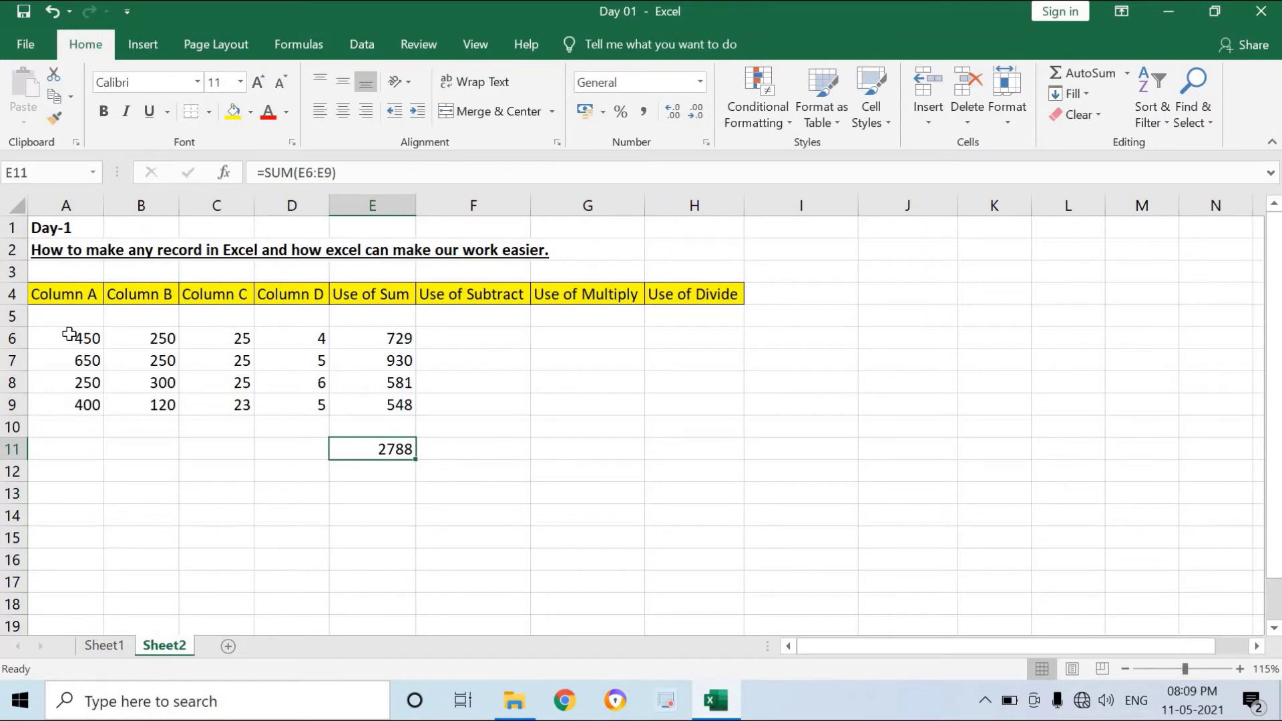
pyautogui.press('Up')
pyautogui.press('Up')
pyautogui.press('Up')
pyautogui.press('Up')
pyautogui.press('Up')
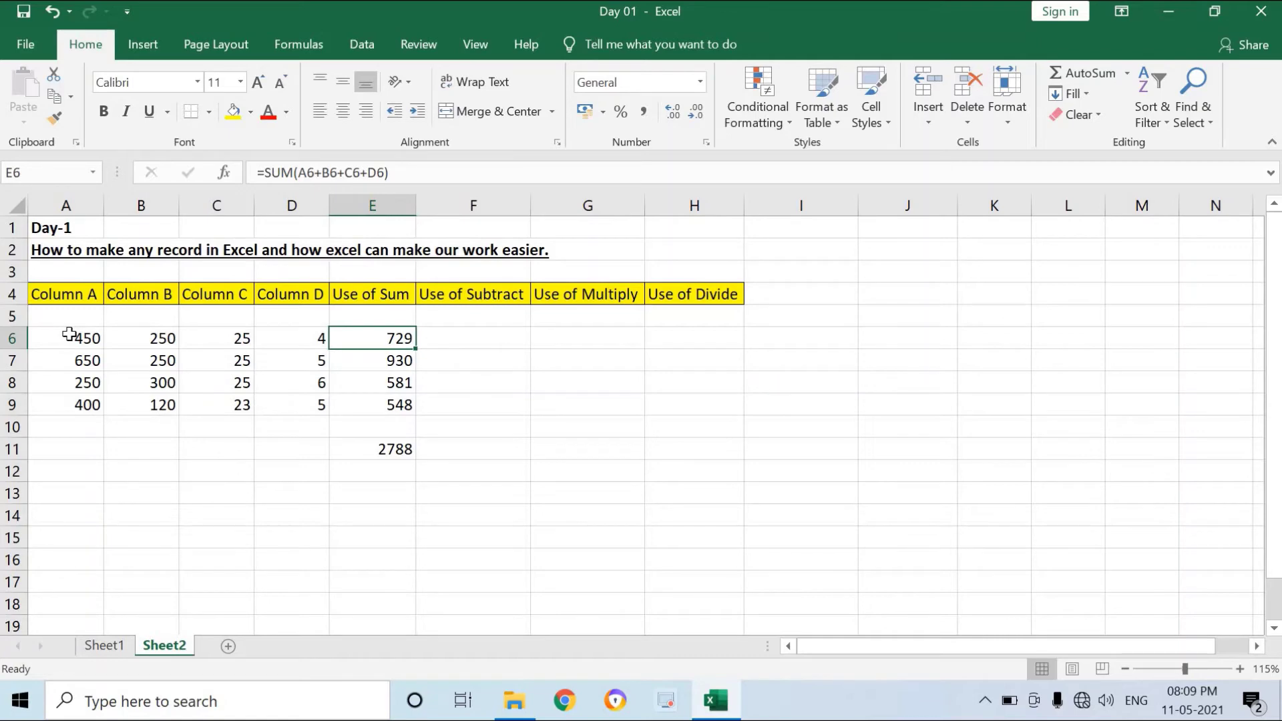
pyautogui.press('Right')
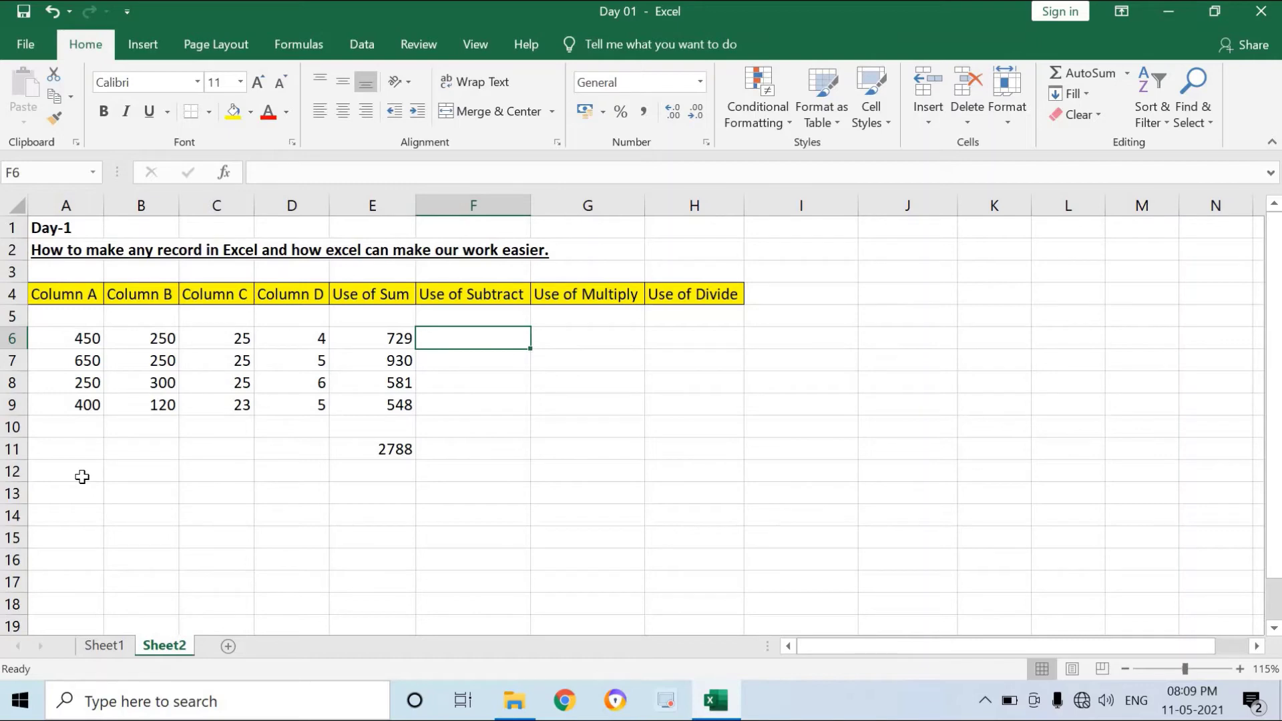
# Enter =A6-B6 in F6, giving 200
pyautogui.write('=')
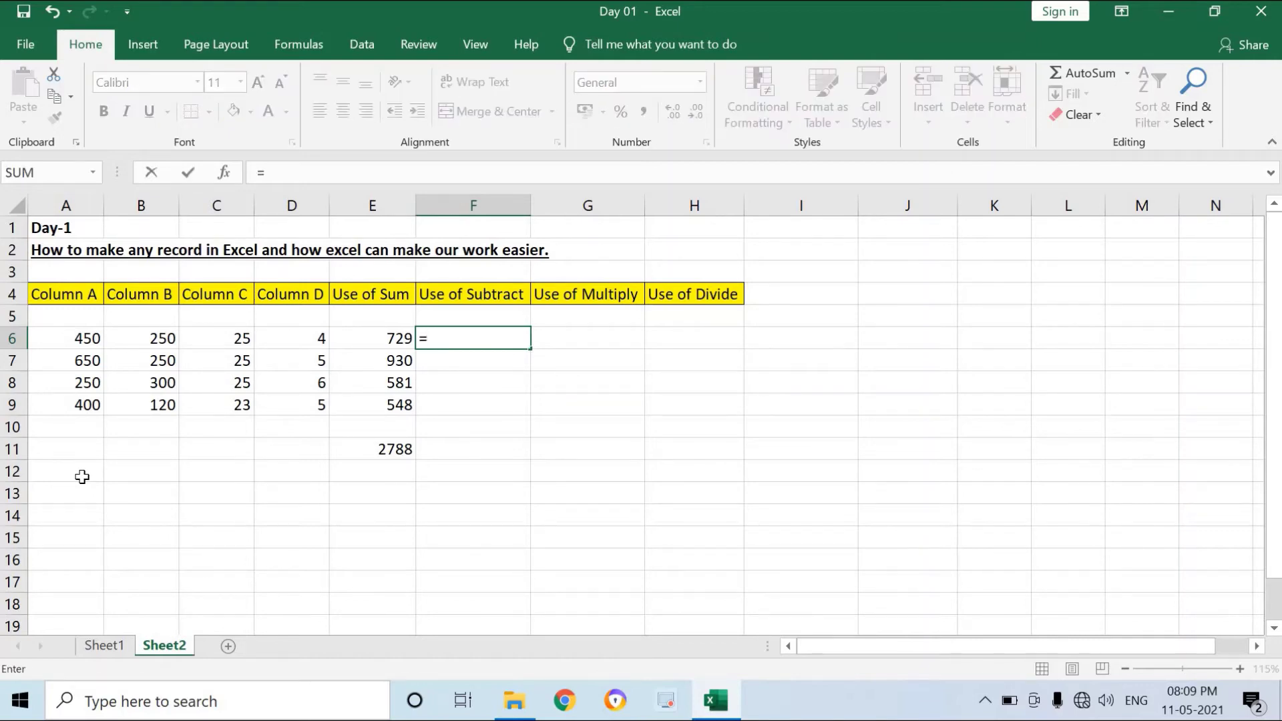
pyautogui.press('Left')
pyautogui.press('Left')
pyautogui.press('Left')
pyautogui.press('Left')
pyautogui.press('Left')
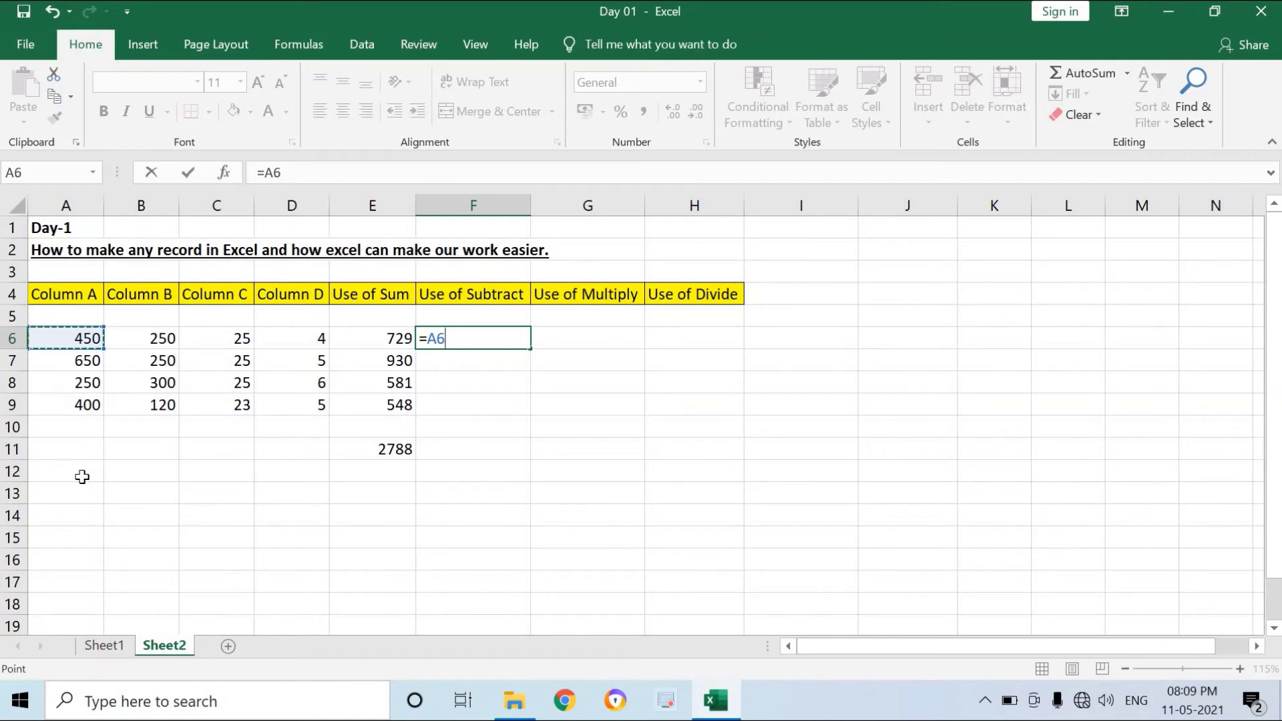
pyautogui.write('-')
pyautogui.press('Left')
pyautogui.press('Left')
pyautogui.press('Left')
pyautogui.press('Left')
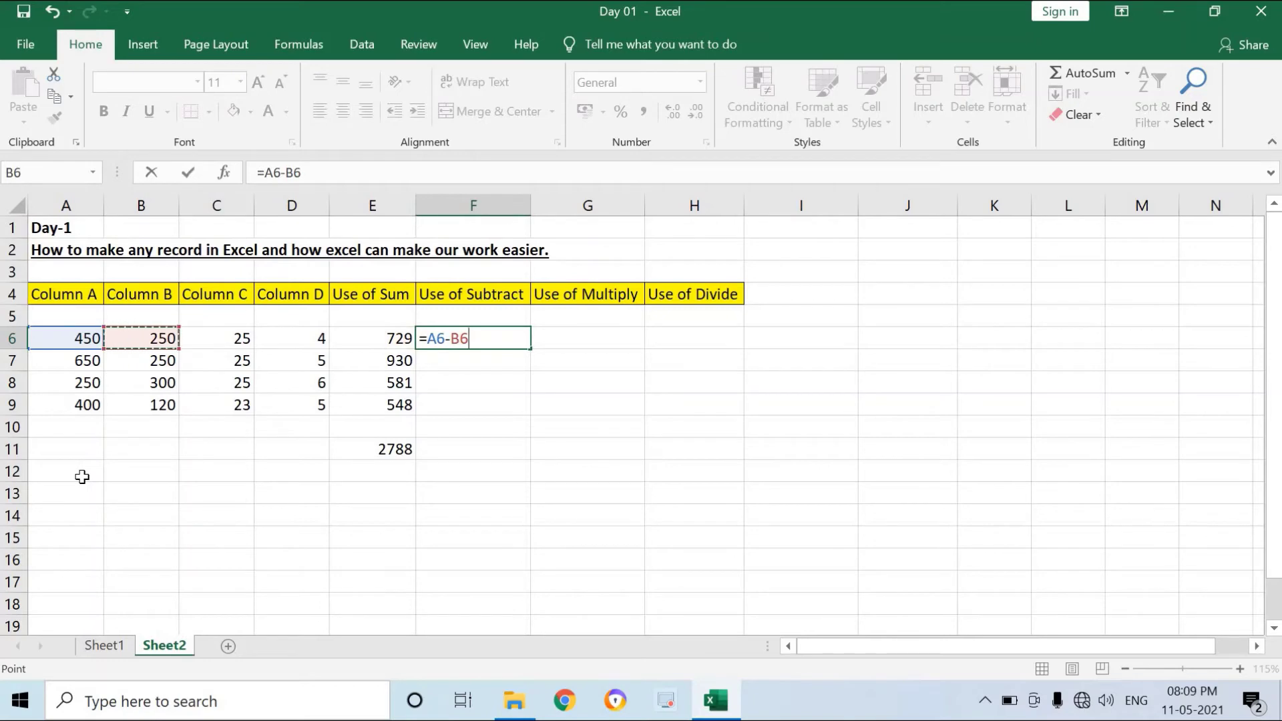
pyautogui.press('Return')
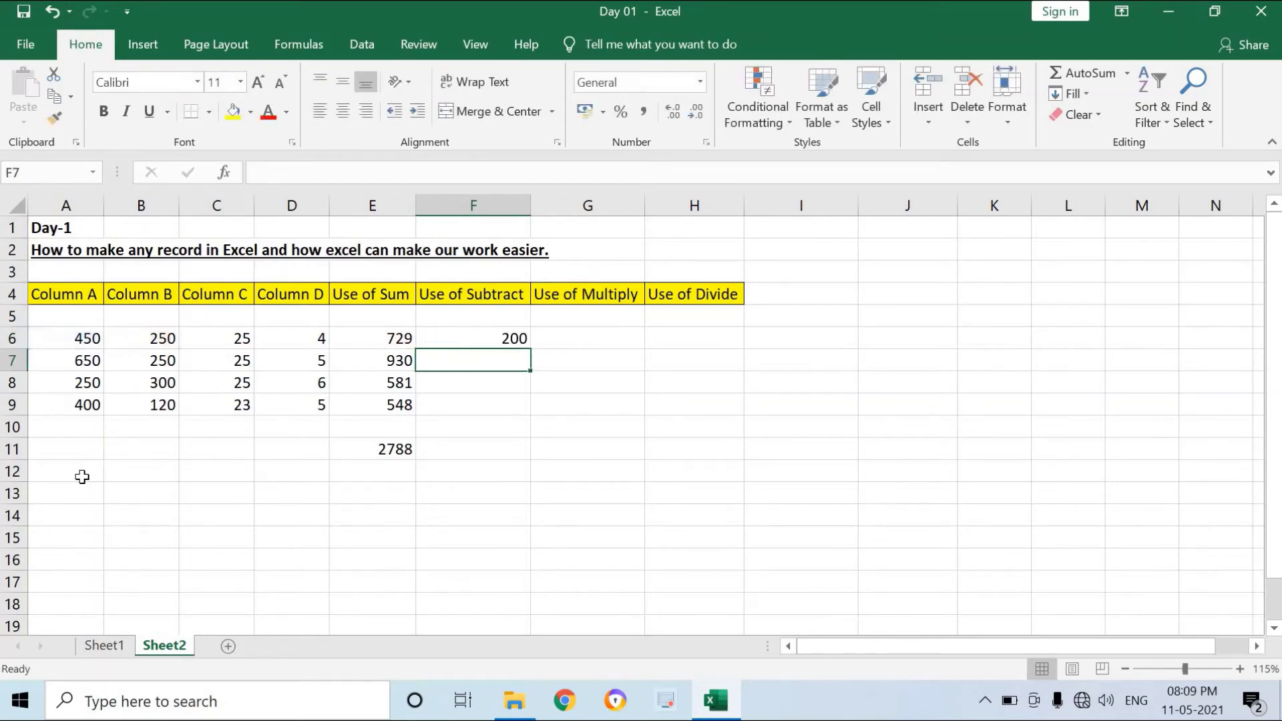
pyautogui.press('Up')
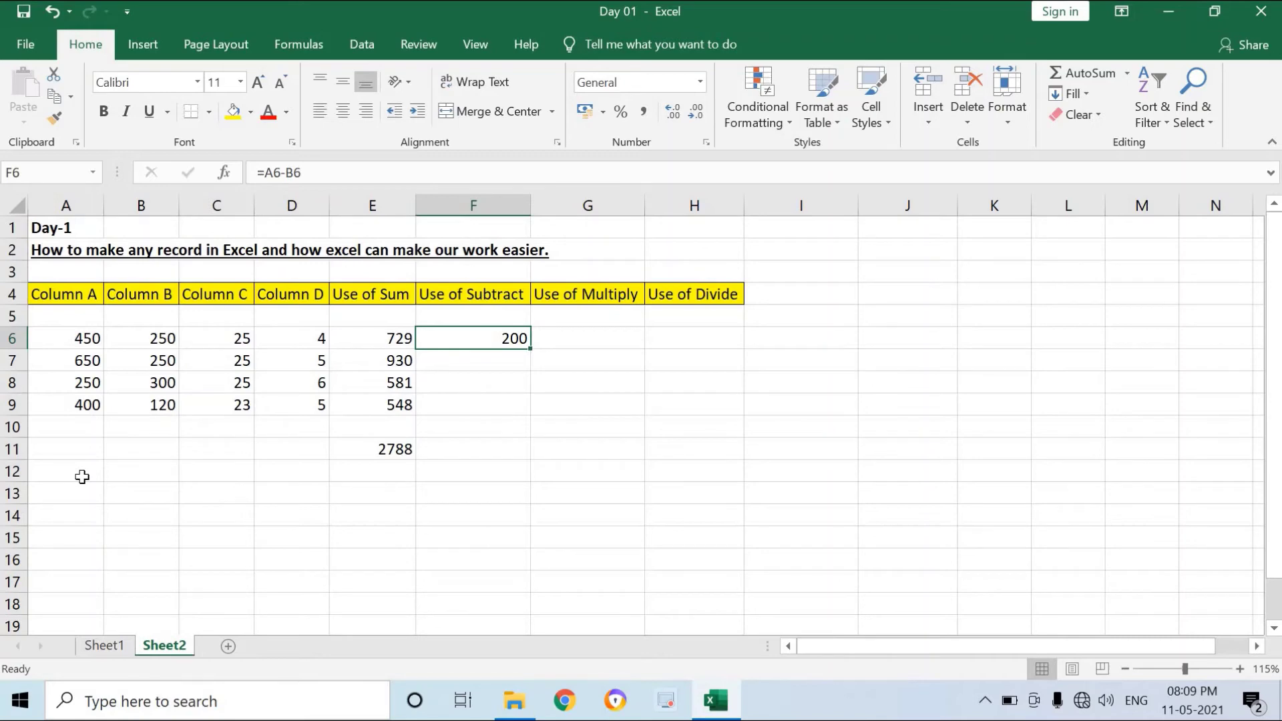
pyautogui.press('Down')
# Enter =A7-B7 in F7 using arrow-key references
pyautogui.write('=')
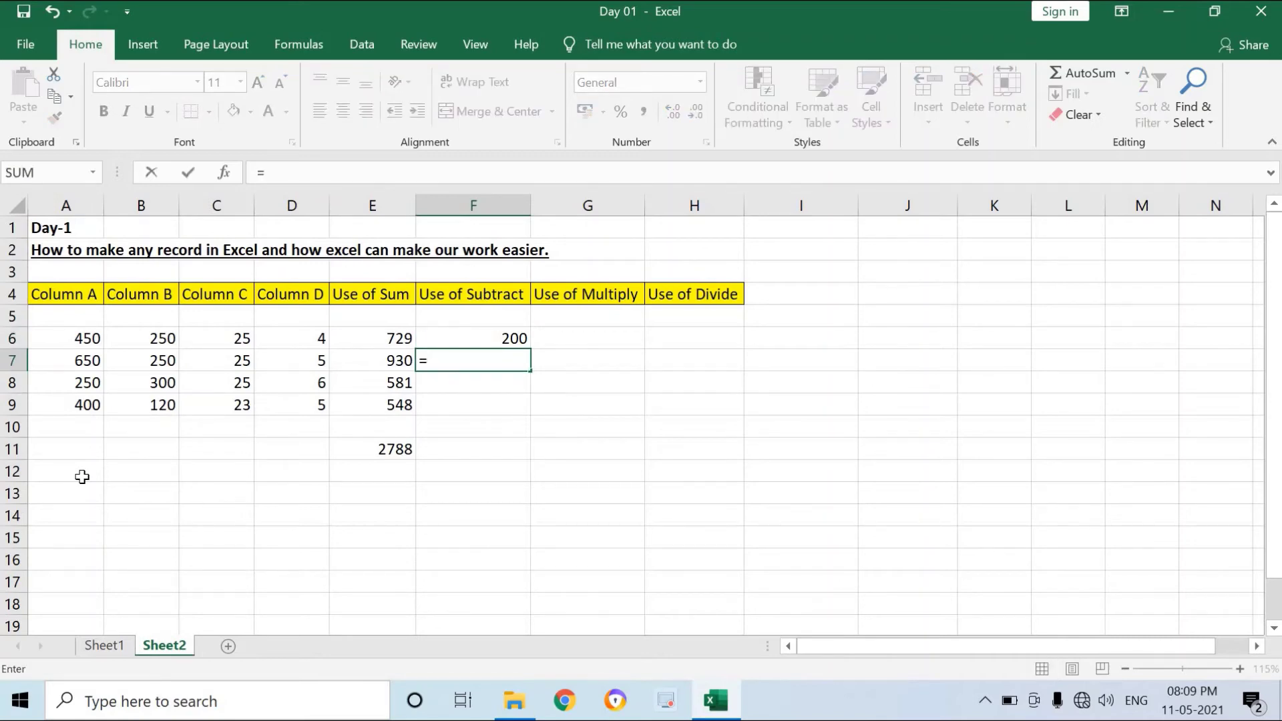
pyautogui.press('Left')
pyautogui.press('Left')
pyautogui.press('Left')
pyautogui.press('Left')
pyautogui.press('Left')
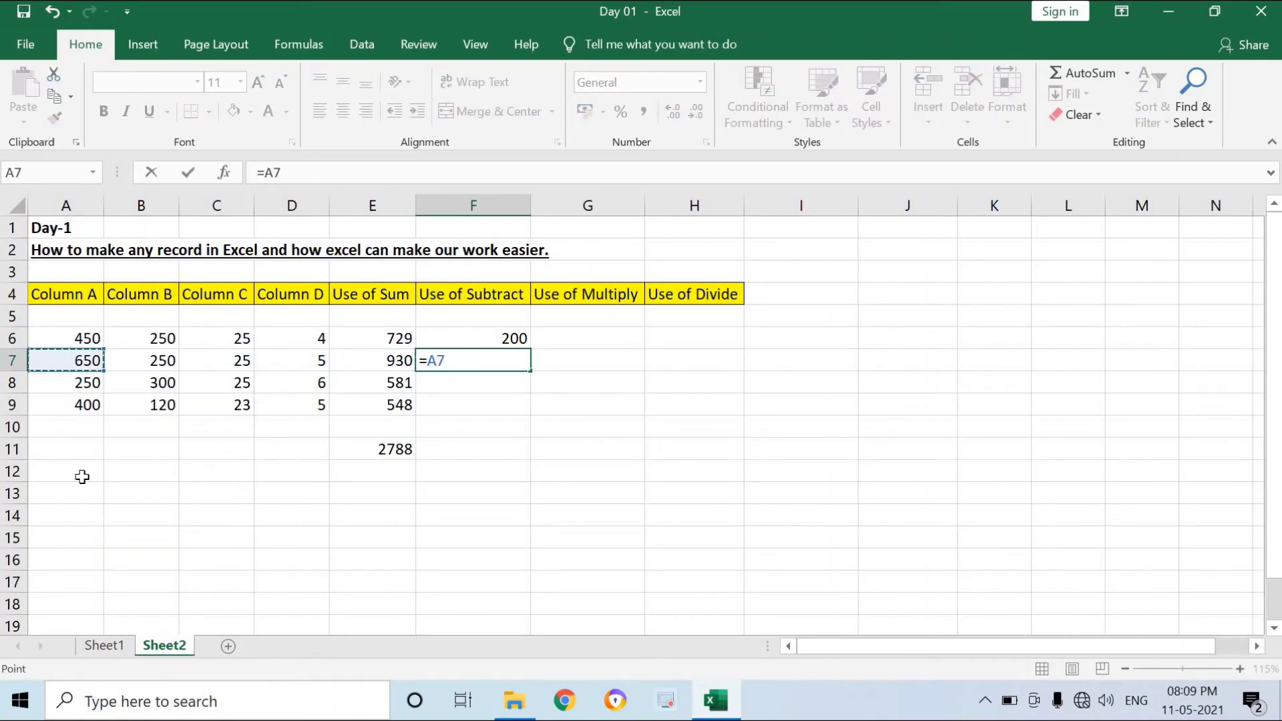
pyautogui.write('-')
pyautogui.press('Left')
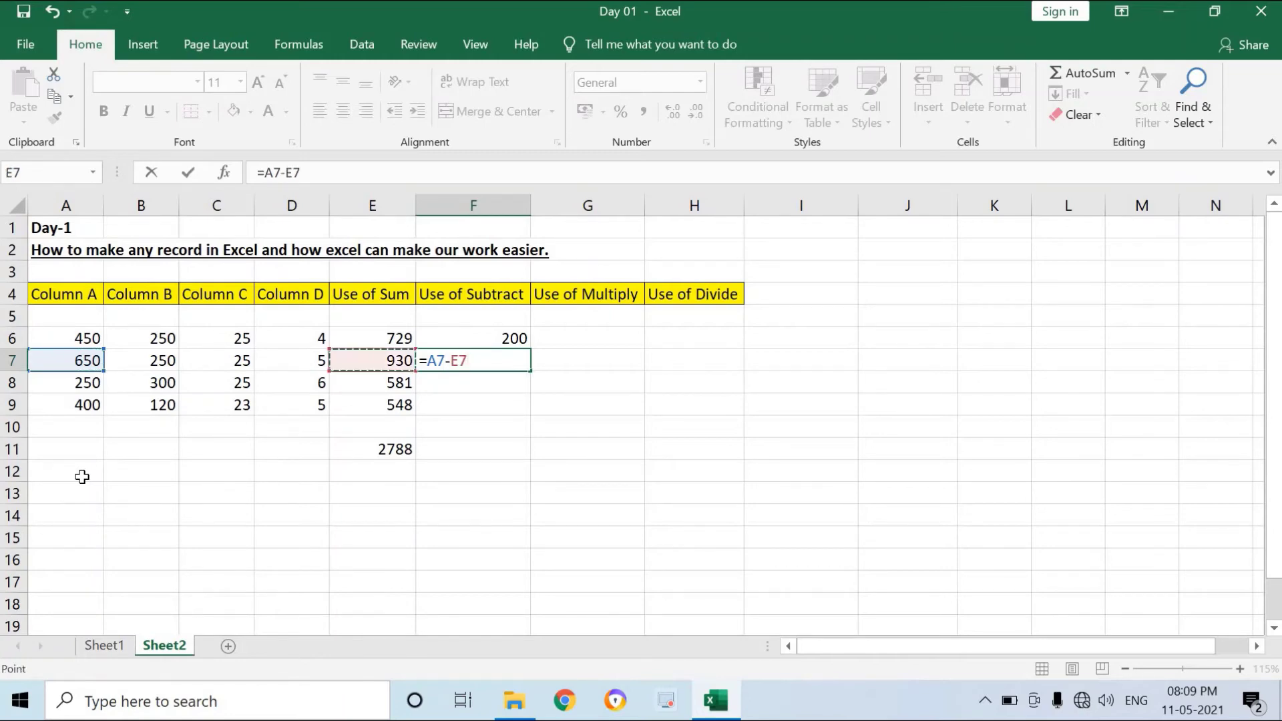
pyautogui.press('Left')
pyautogui.press('Left')
pyautogui.press('Left')
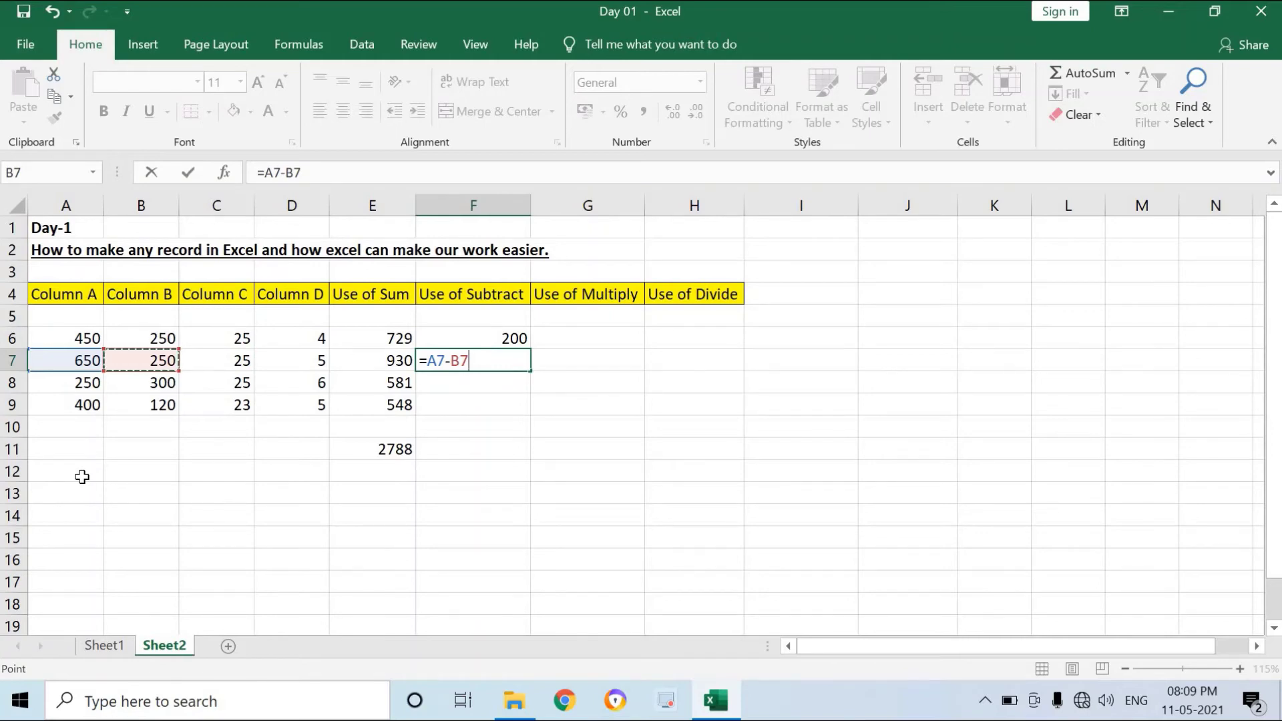
pyautogui.press('Return')
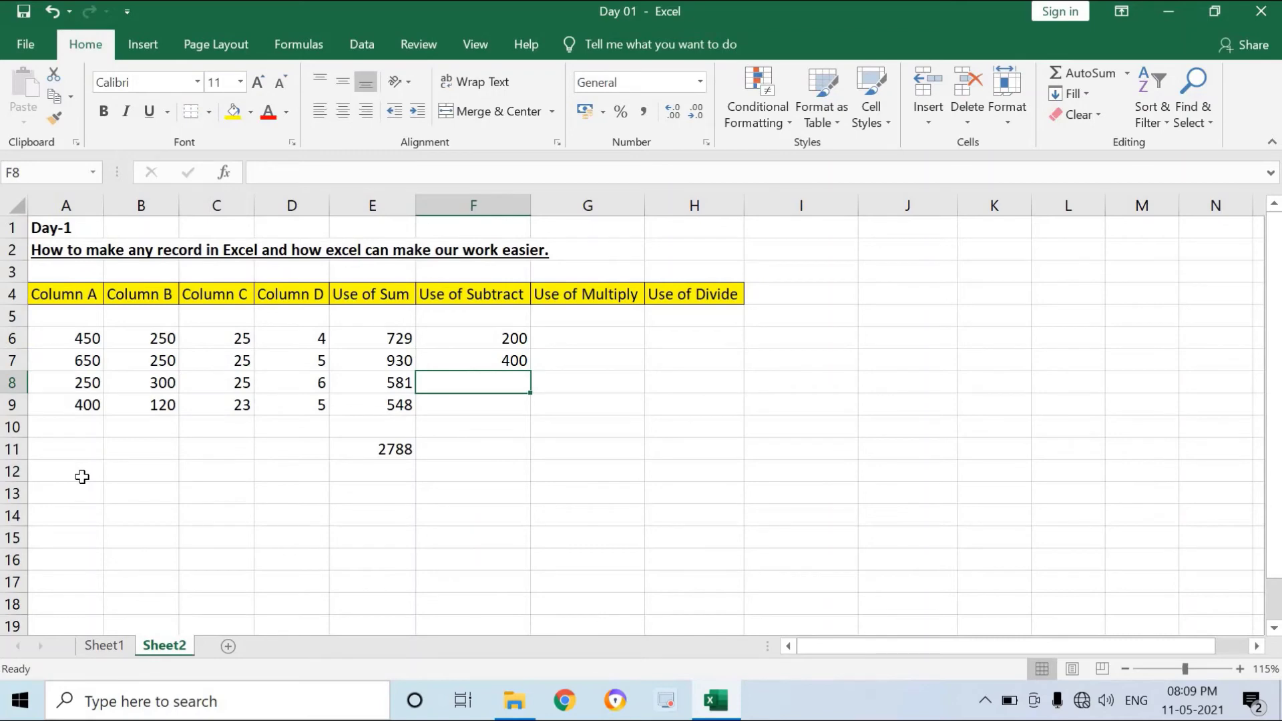
pyautogui.press('Up')
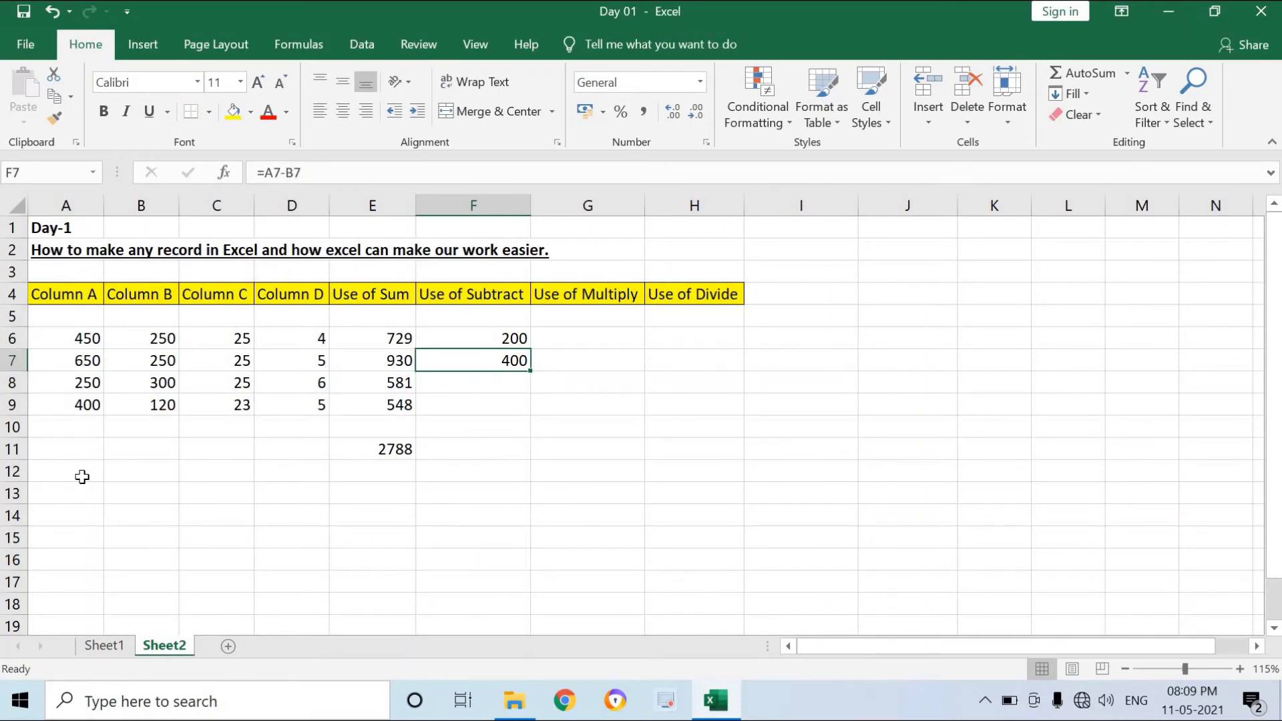
# Copy the F7 subtraction formula down through F9 and check the results
pyautogui.hotkey('ctrl', 'c')
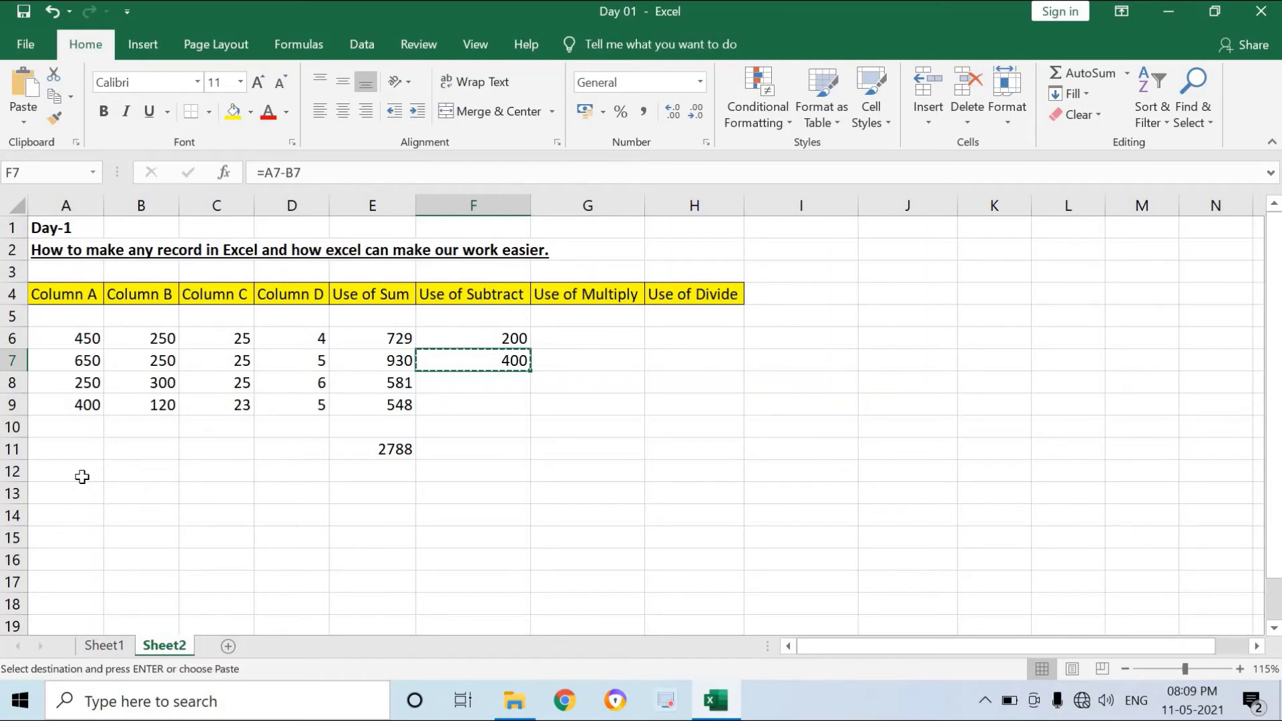
pyautogui.hotkey('shift', 'Down')
pyautogui.hotkey('shift', 'Down')
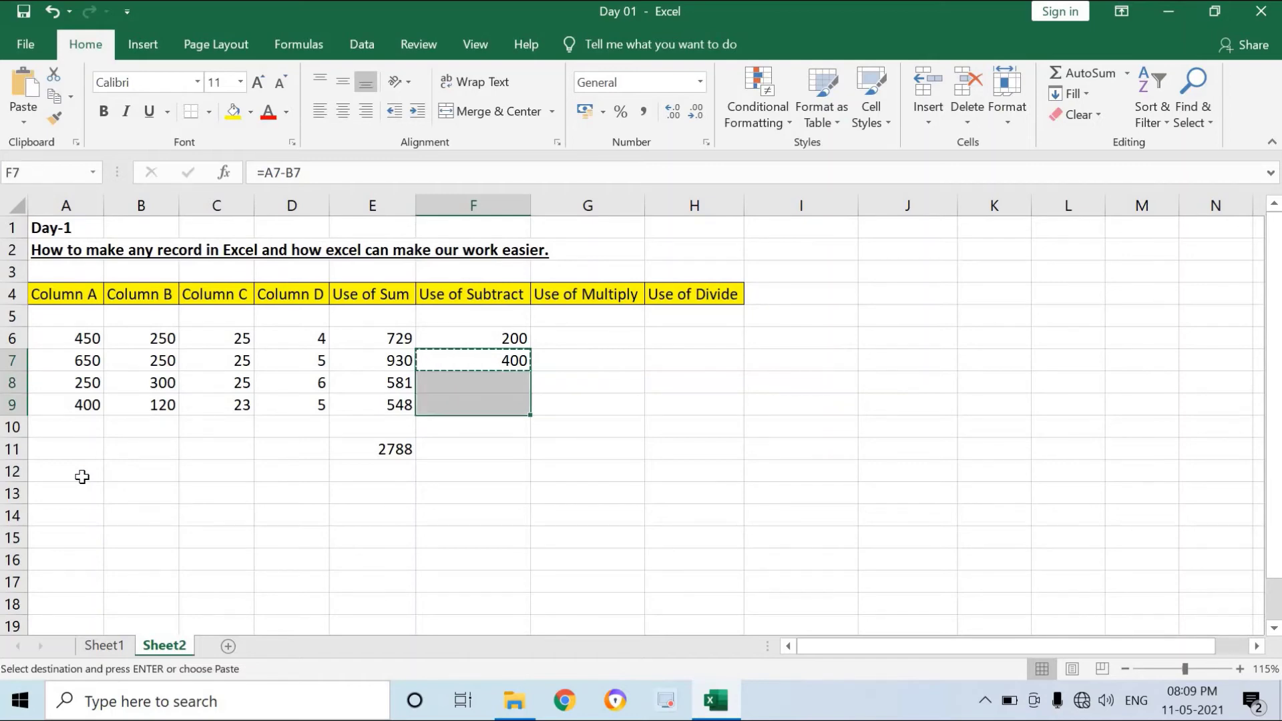
pyautogui.press('Return')
pyautogui.press('Up')
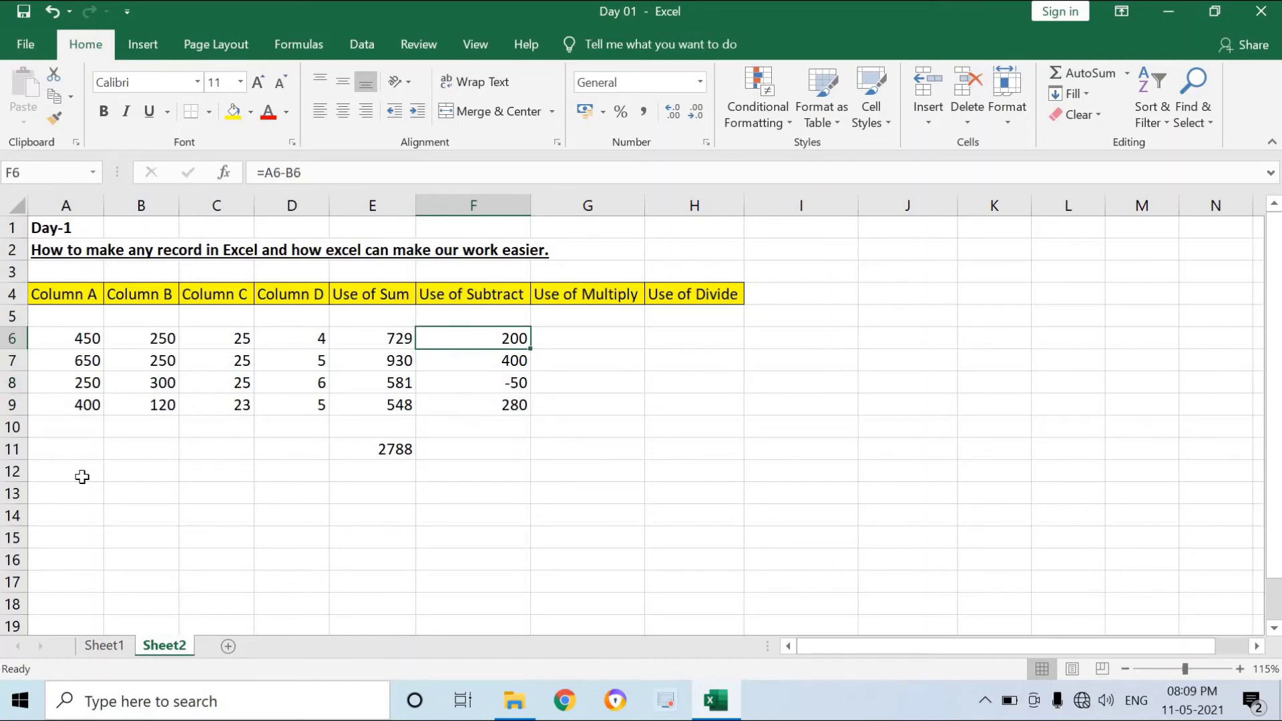
pyautogui.press('Down')
pyautogui.press('Down')
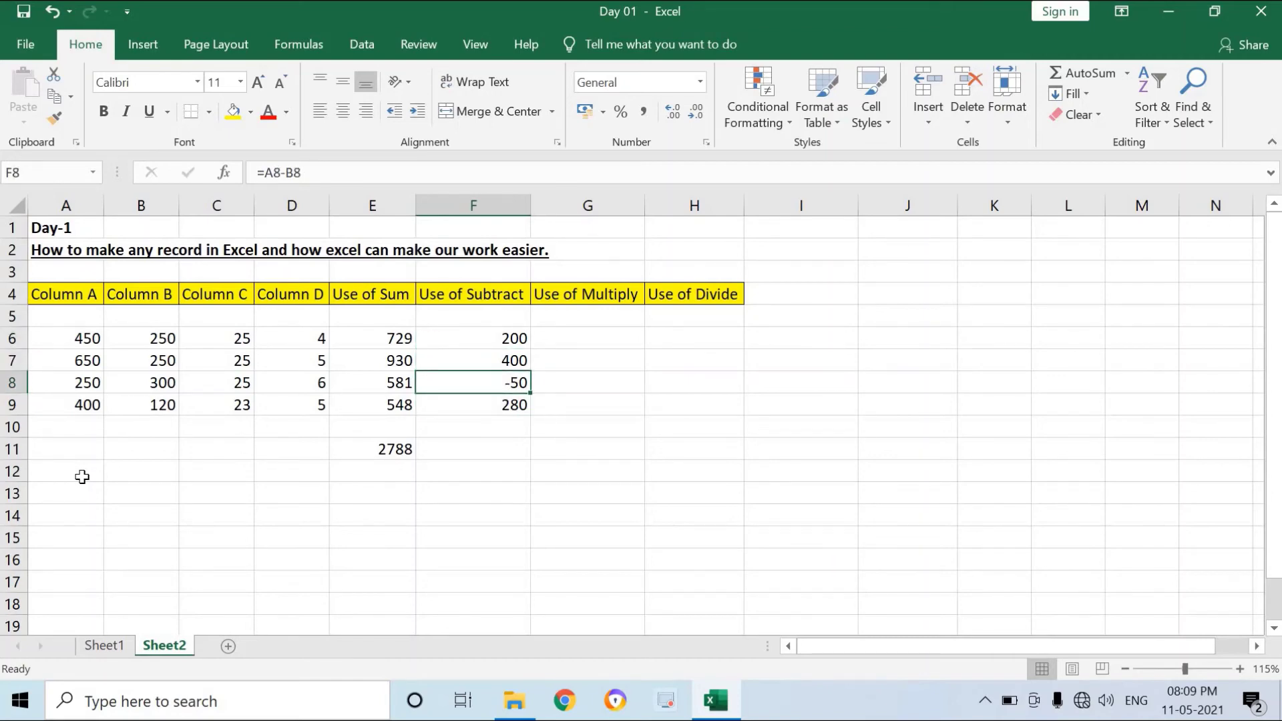
pyautogui.press('Down')
pyautogui.press('Up')
pyautogui.press('Up')
pyautogui.press('Up')
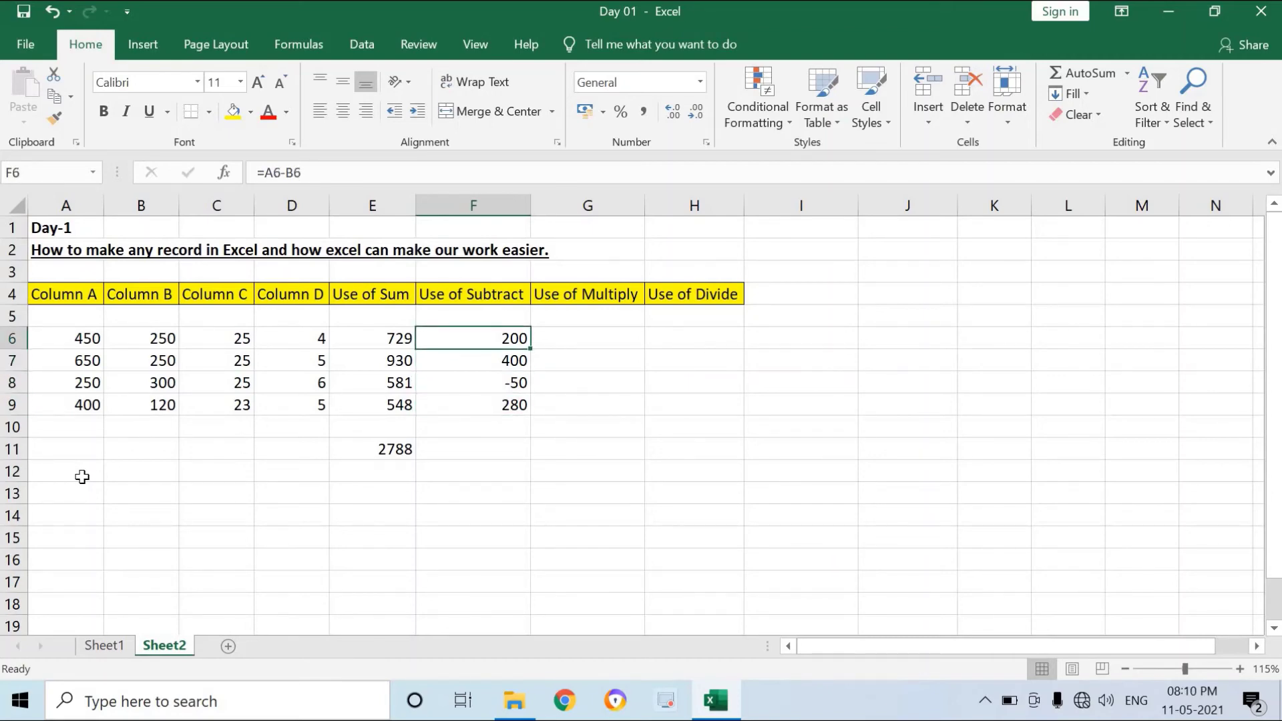
pyautogui.press('Right')
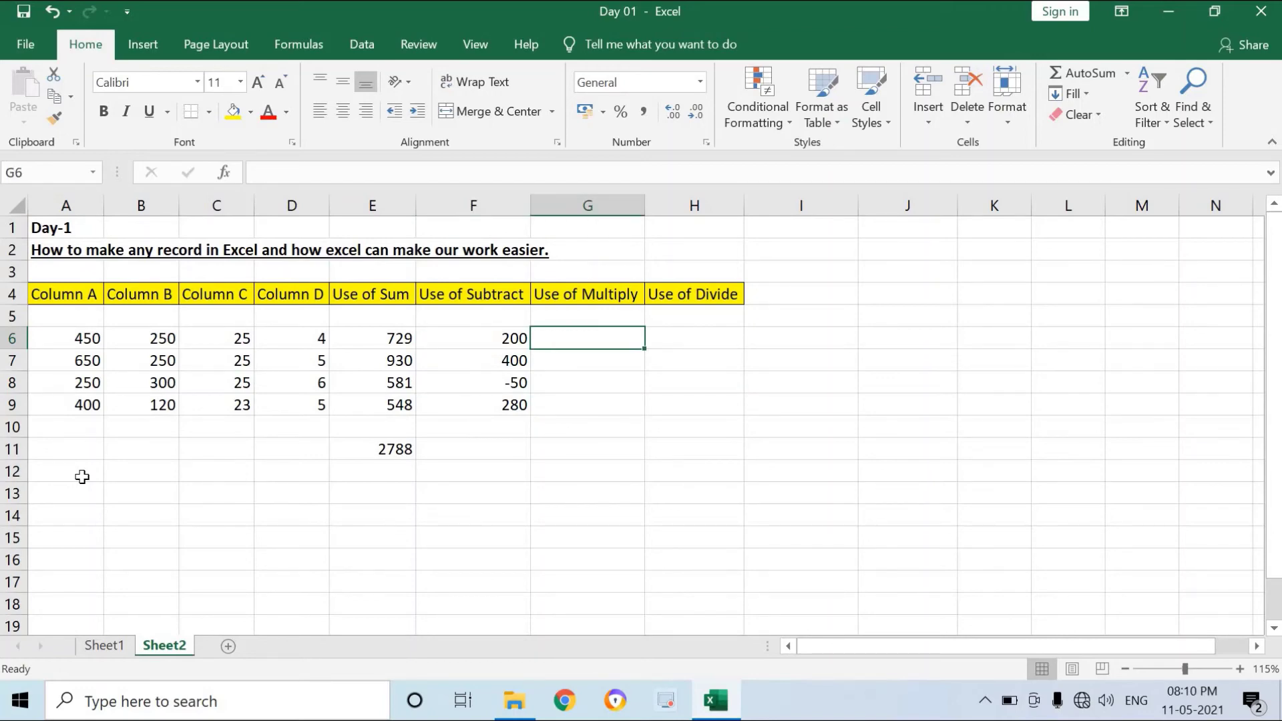
# Enter =C6*D6 in G6, giving 100
pyautogui.write('=')
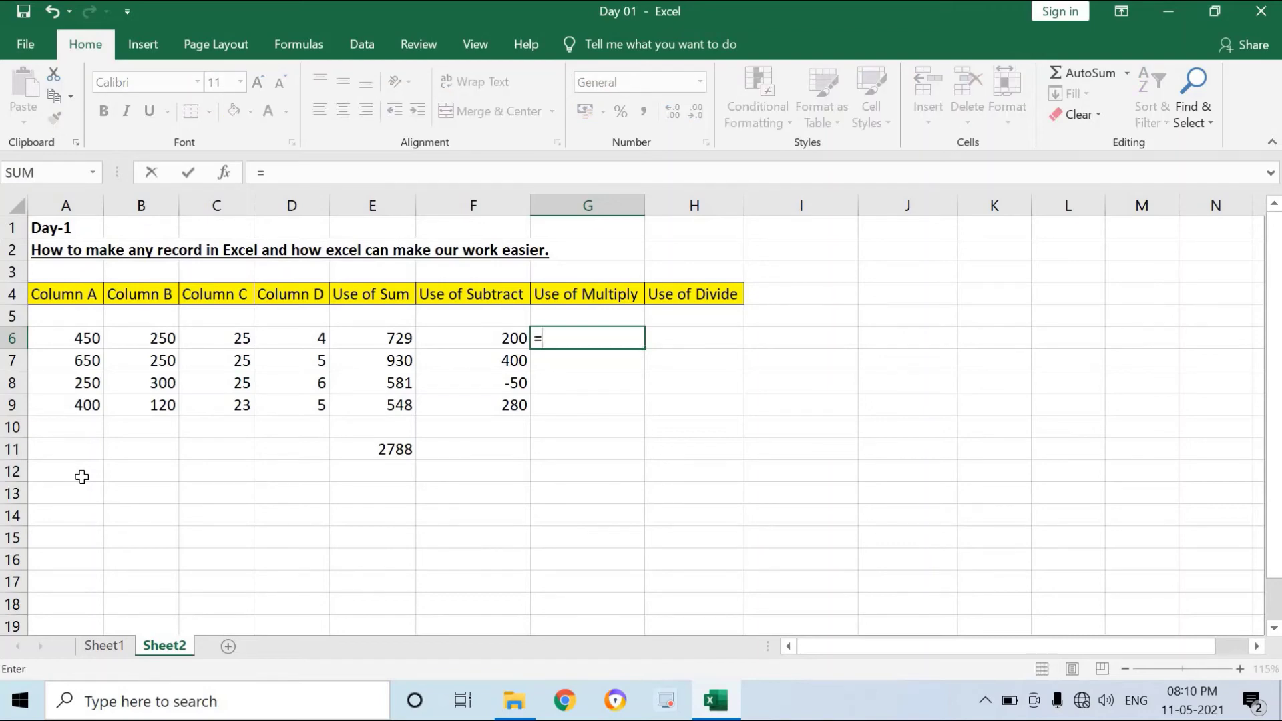
pyautogui.press('Left')
pyautogui.press('Left')
pyautogui.press('Left')
pyautogui.press('Left')
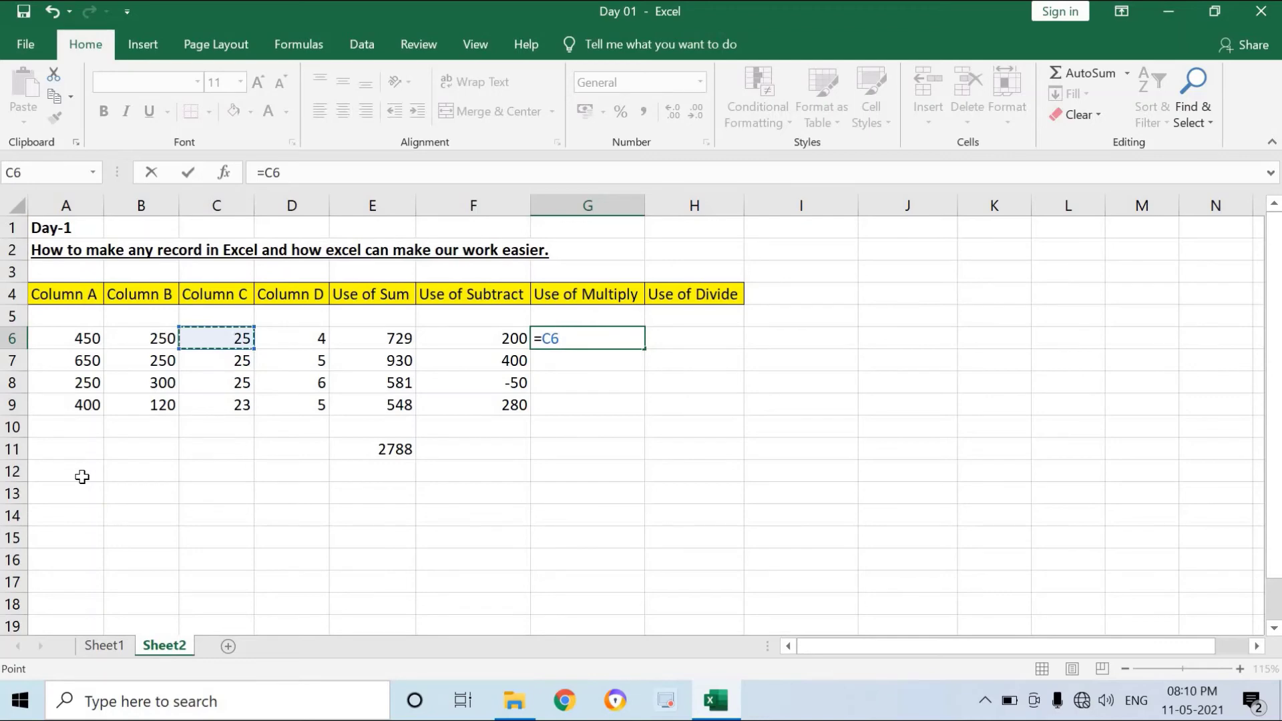
pyautogui.write('*')
pyautogui.press('Left')
pyautogui.press('Left')
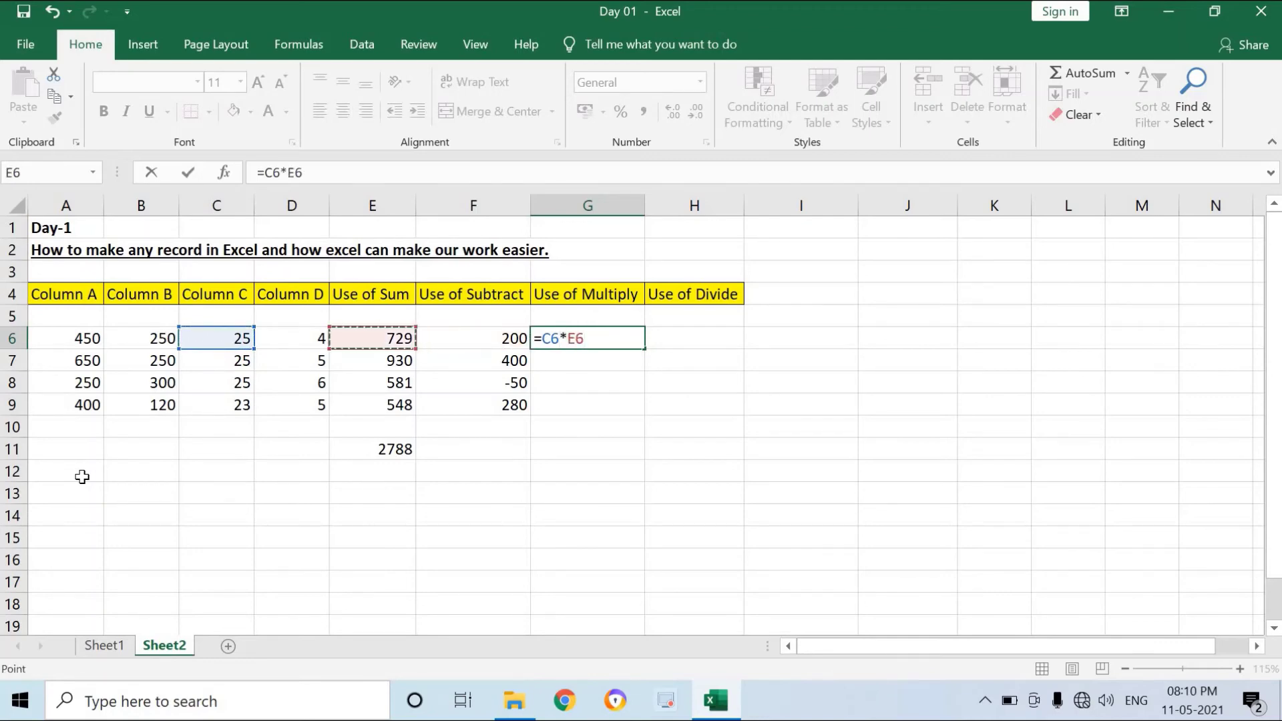
pyautogui.press('Left')
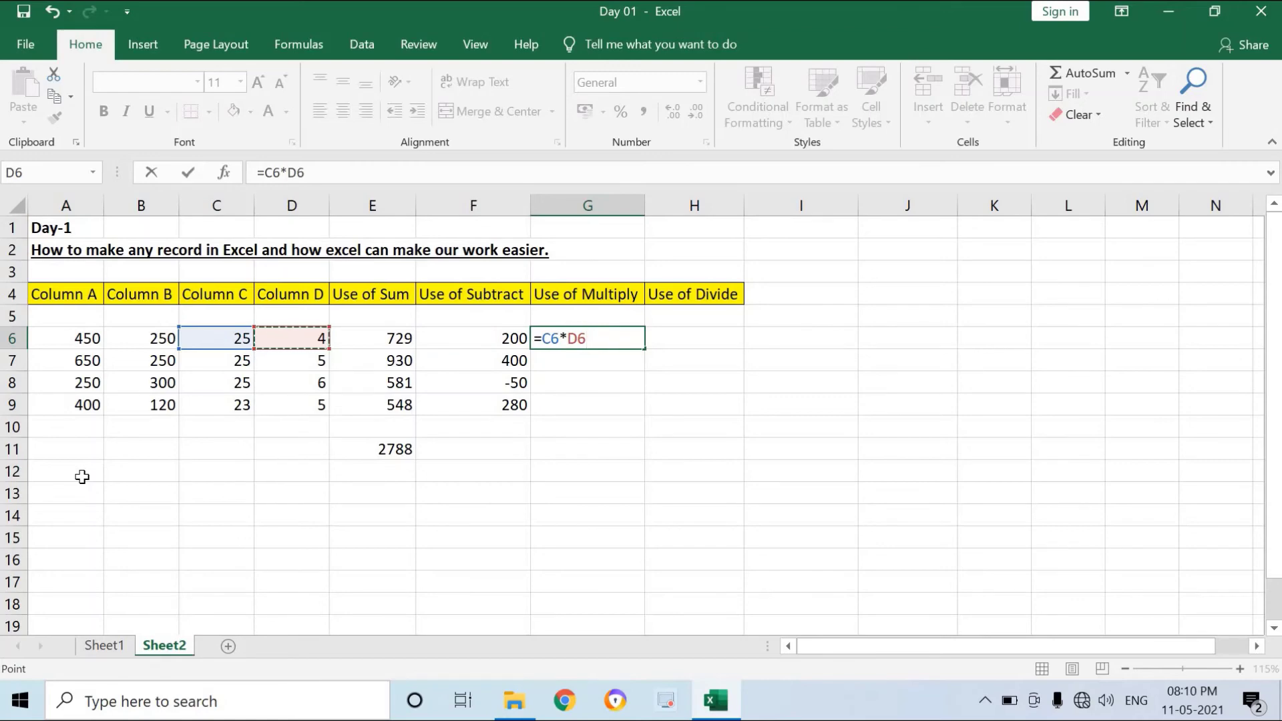
pyautogui.press('Return')
# Copy the G6 multiply formula into G7:G9, showing 125, 150 and 115
pyautogui.press('Up')
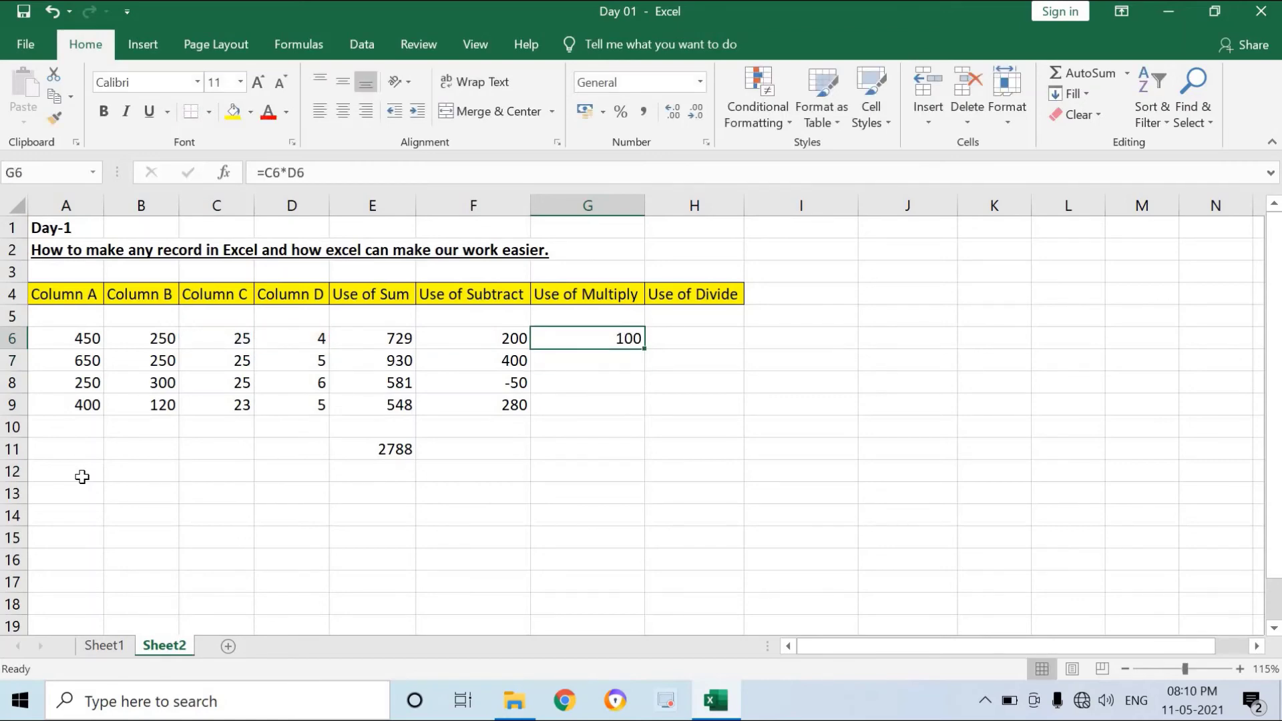
pyautogui.hotkey('ctrl', 'c')
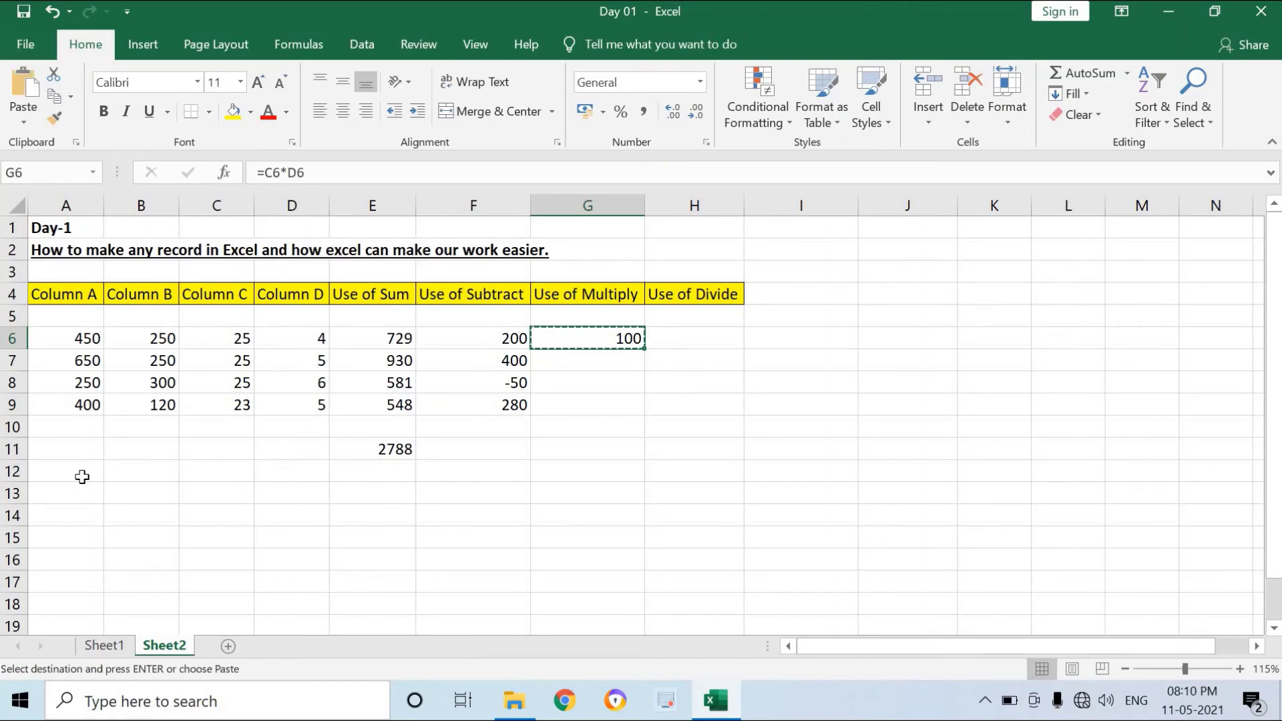
pyautogui.hotkey('shift', 'Down')
pyautogui.hotkey('shift', 'Down')
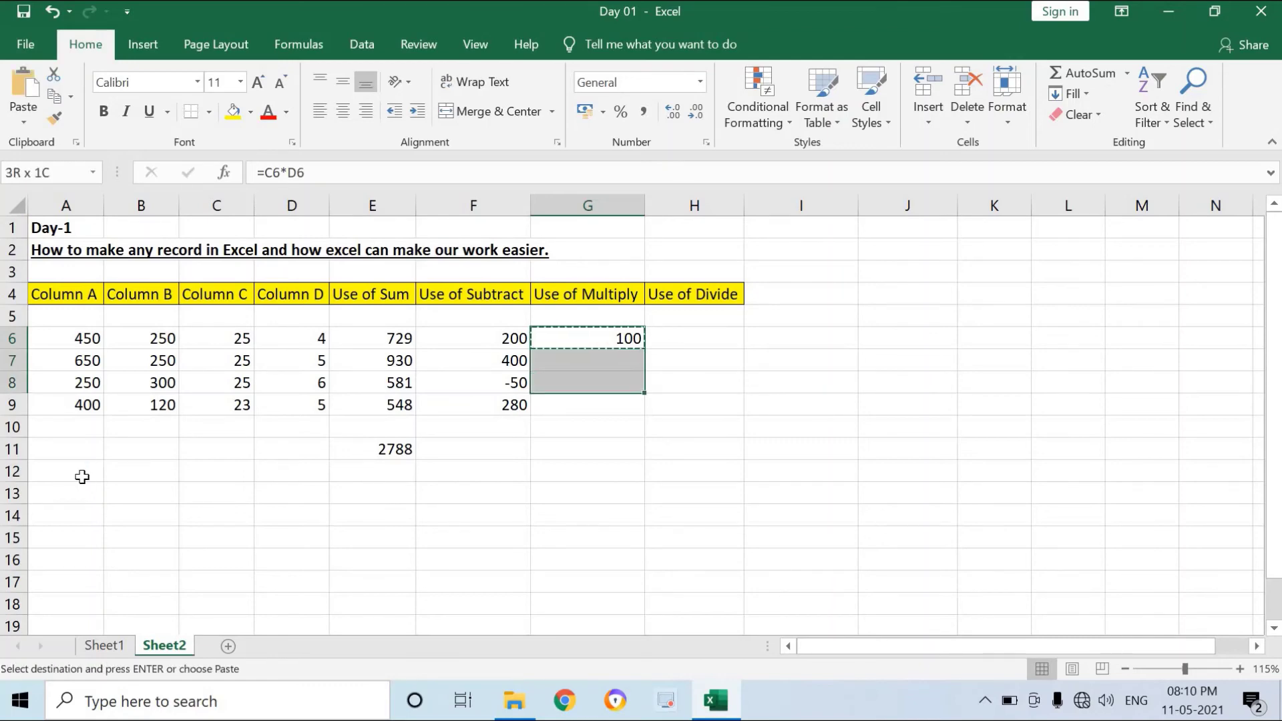
pyautogui.hotkey('shift', 'Down')
pyautogui.press('Return')
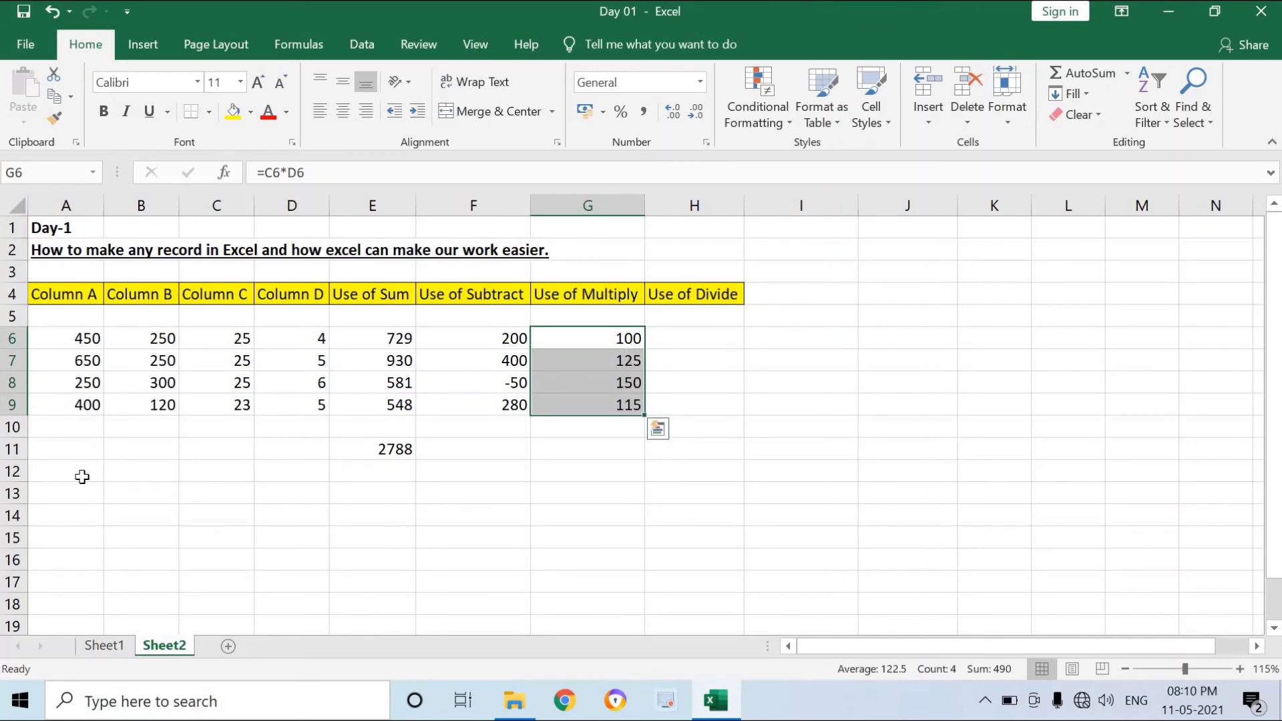
pyautogui.press('Right')
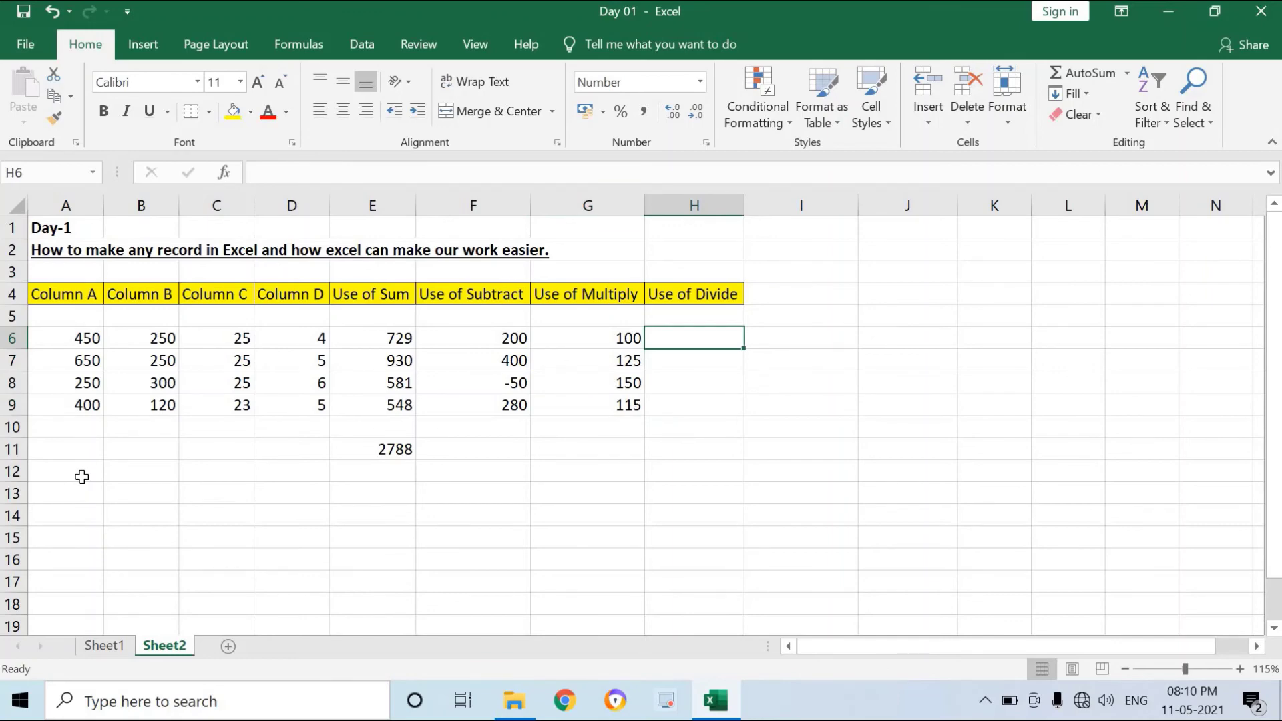
# Enter =B6/C6 in H6, giving 10.00
pyautogui.write('=')
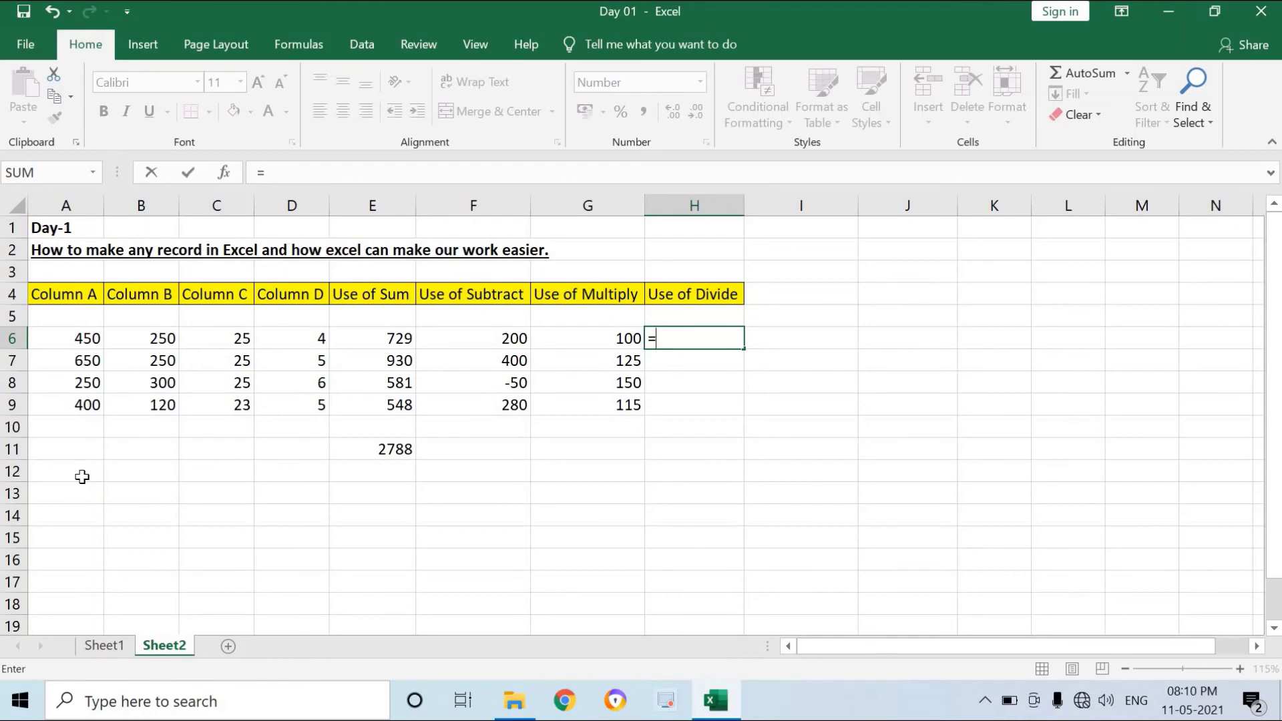
pyautogui.press('Left')
pyautogui.press('Left')
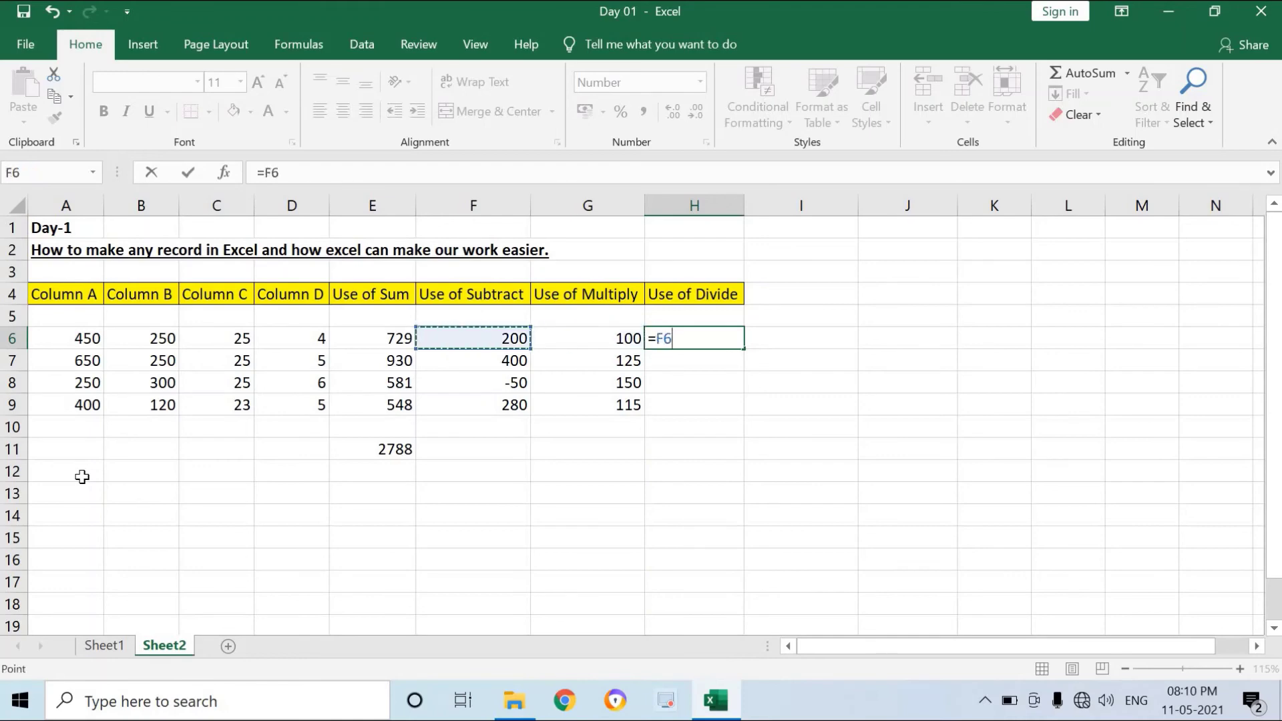
pyautogui.press('Left')
pyautogui.press('Left')
pyautogui.press('Left')
pyautogui.press('Left')
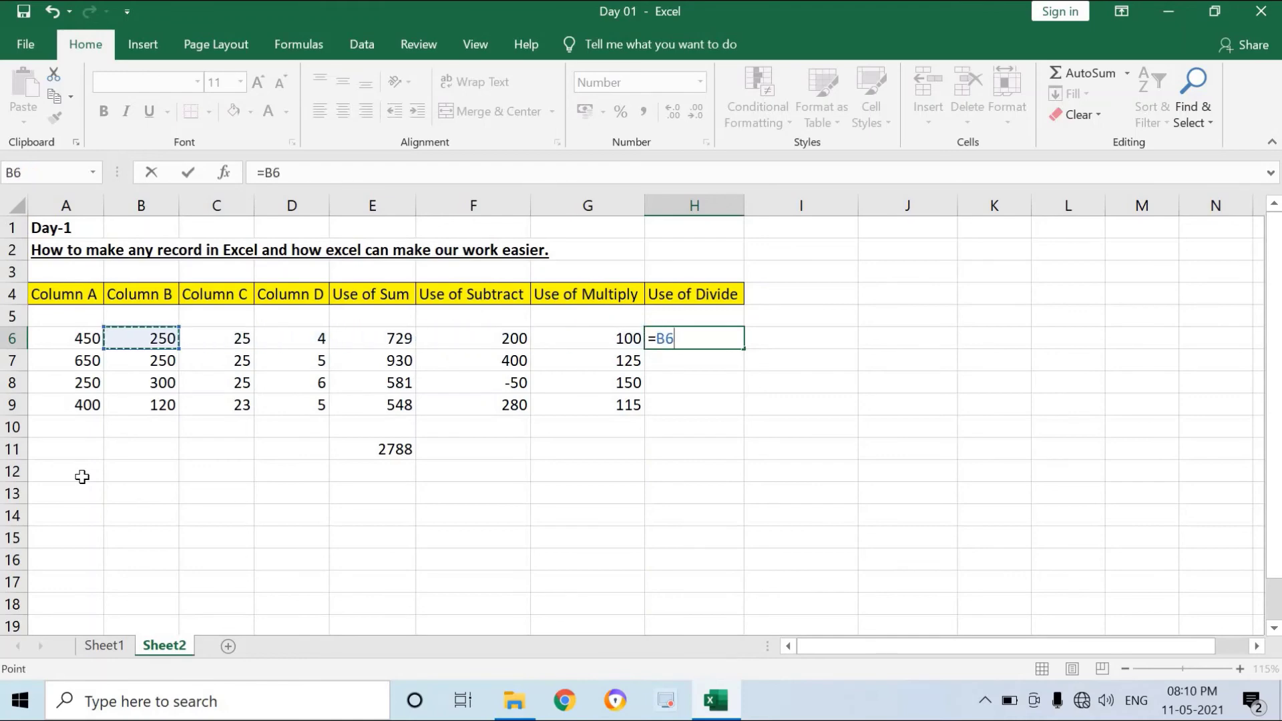
pyautogui.write('/')
pyautogui.press('Left')
pyautogui.press('Left')
pyautogui.press('Left')
pyautogui.press('Left')
pyautogui.press('Left')
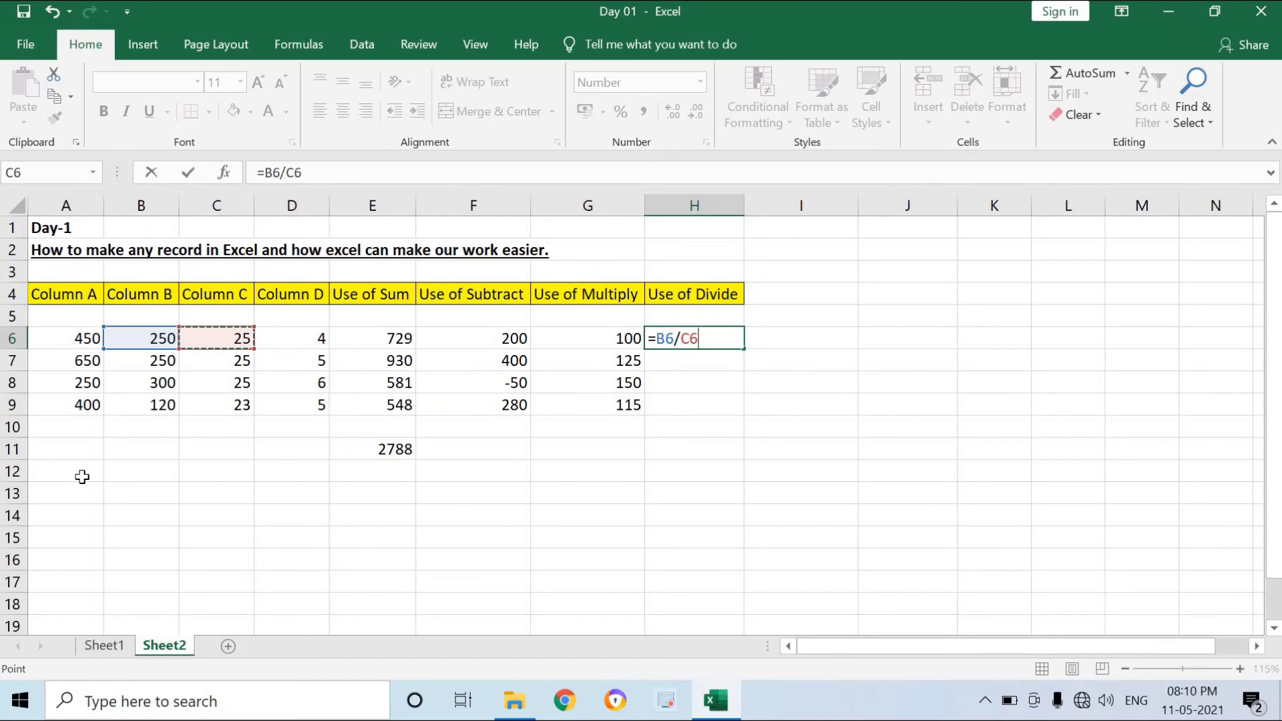
pyautogui.press('Return')
# Copy the H6 divide formula into H7:H9, showing 10.00, 12.00 and 5.22
pyautogui.press('Up')
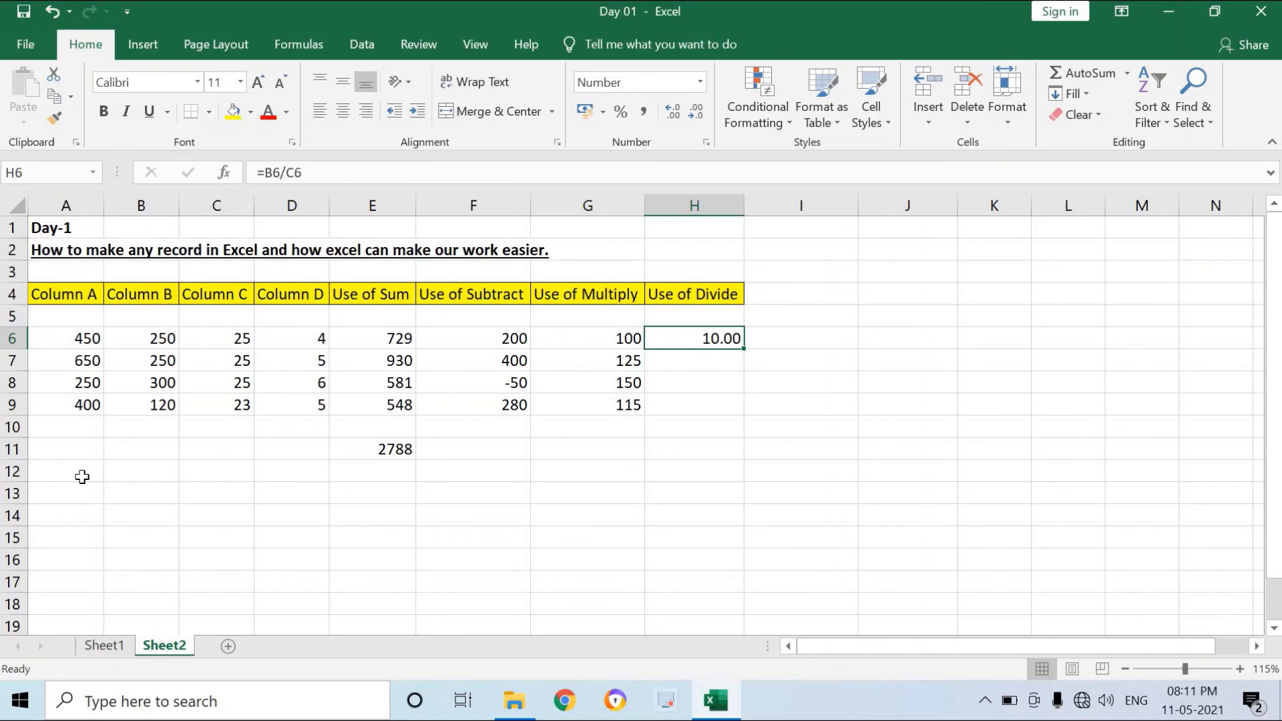
pyautogui.hotkey('ctrl', 'c')
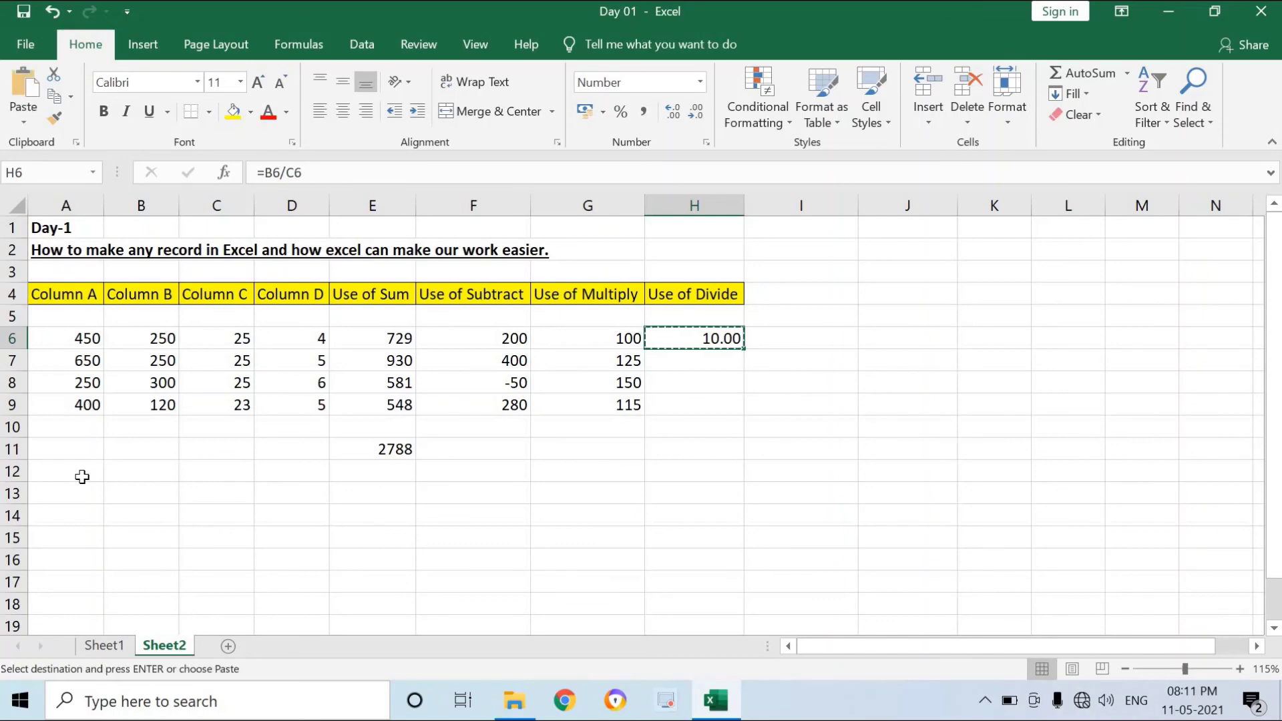
pyautogui.hotkey('shift', 'Down')
pyautogui.hotkey('shift', 'Down')
pyautogui.hotkey('shift', 'Down')
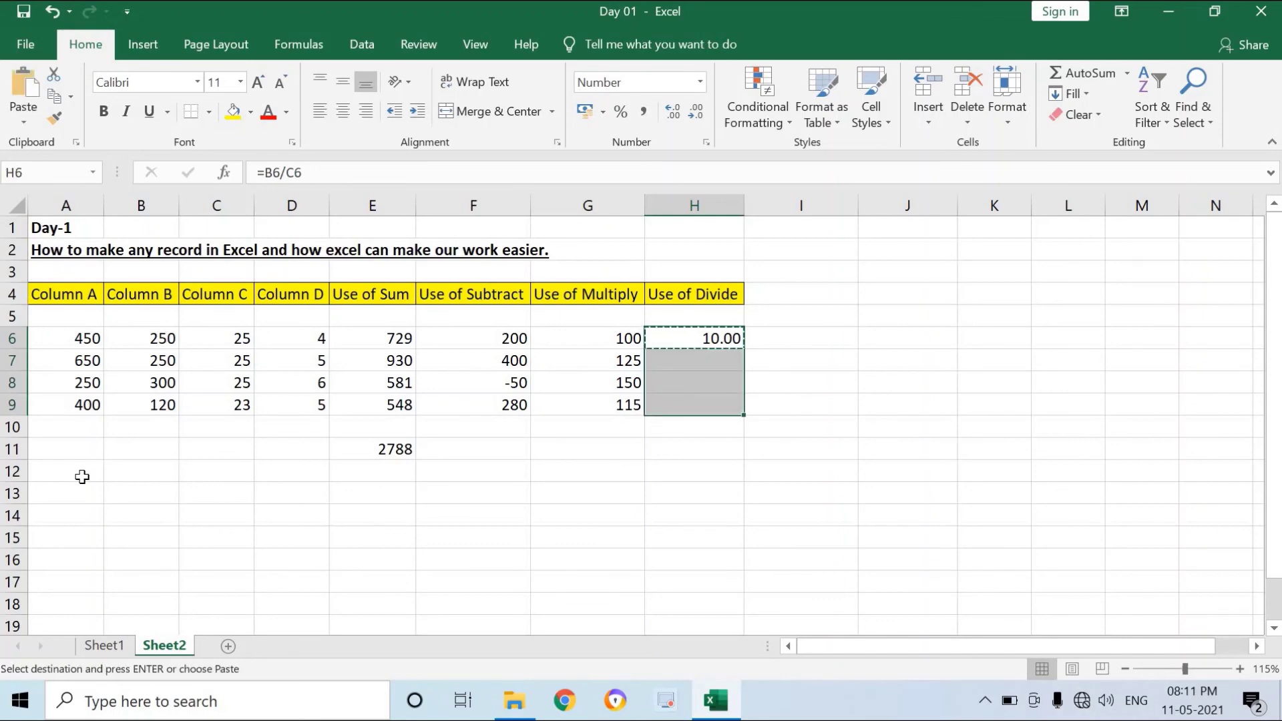
pyautogui.press('Return')
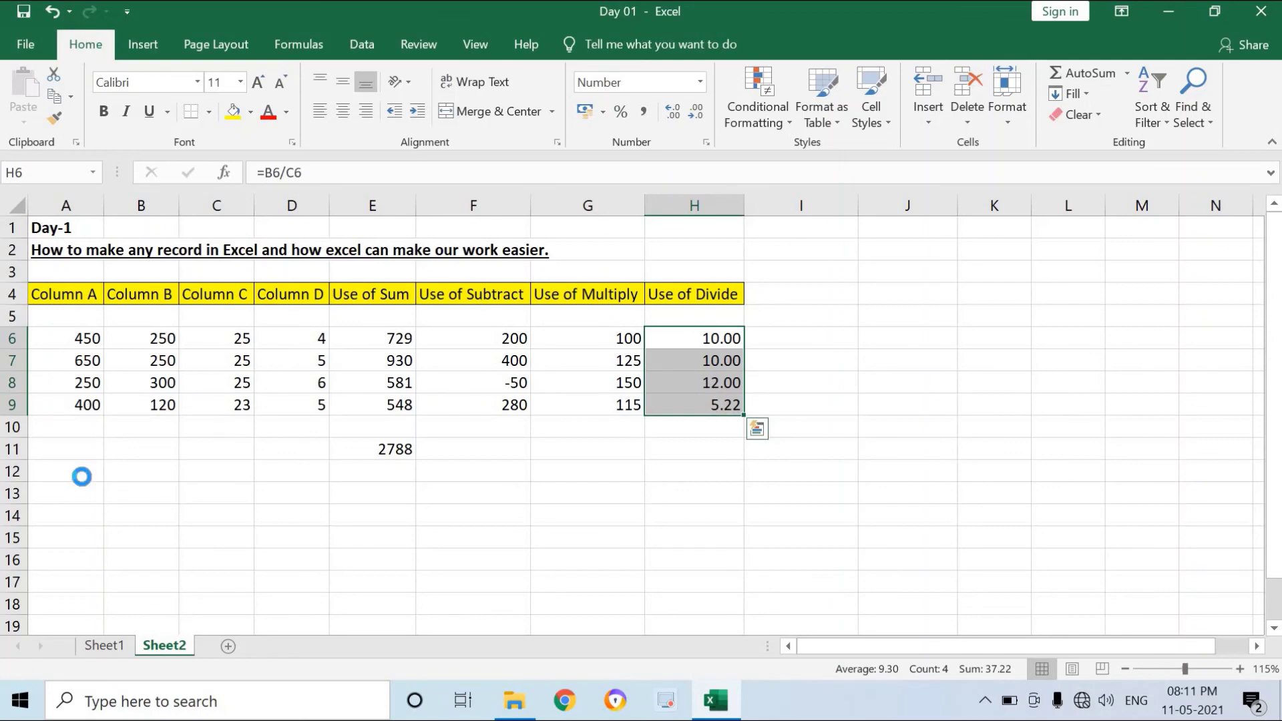